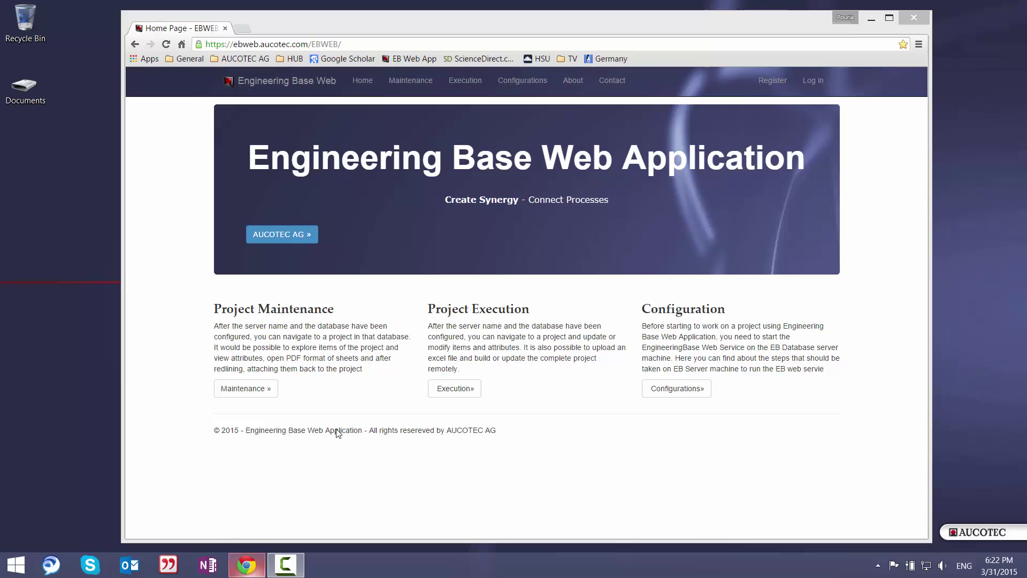
Switch Chrome to the narrow mobile layout and back, then go to the Execution page.
click(300, 30)
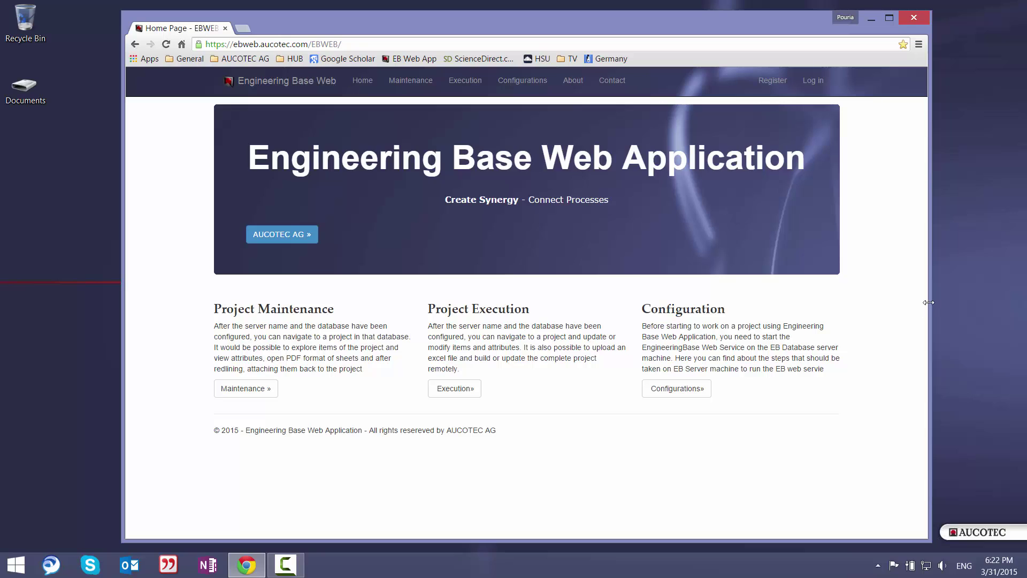
drag(929, 302, 373, 263)
click(341, 80)
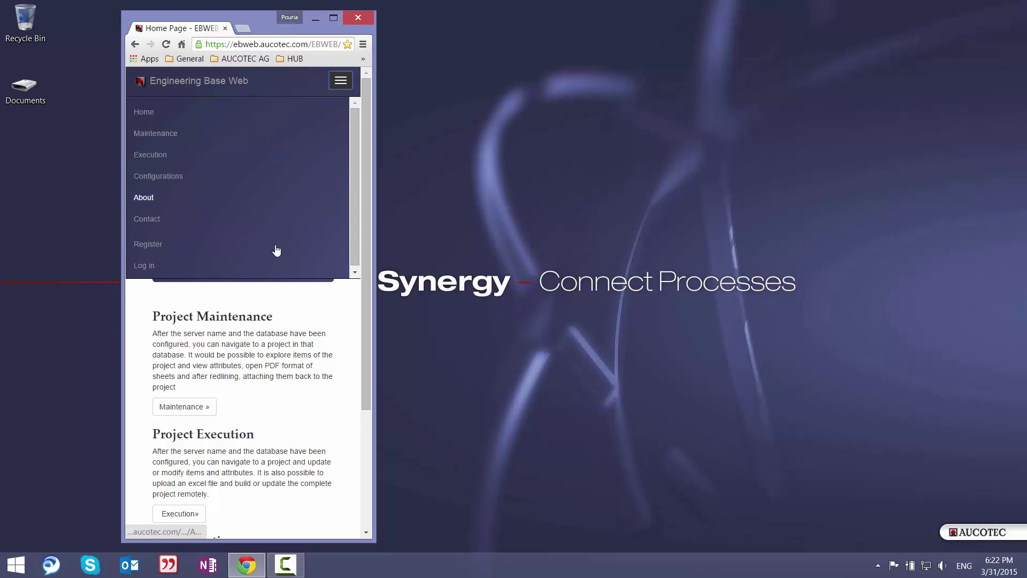
drag(376, 308, 912, 307)
click(446, 389)
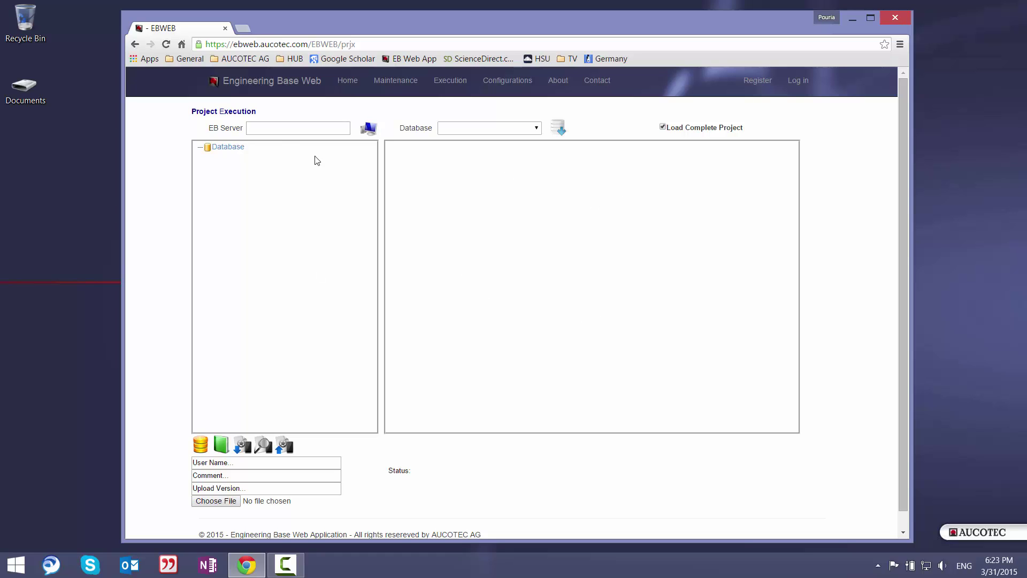
Connect to server pgh-nb, load database EB 650 NN WEBAPP, and open Demo WebAPP Project Build.
click(274, 128)
text(pgh-nb)
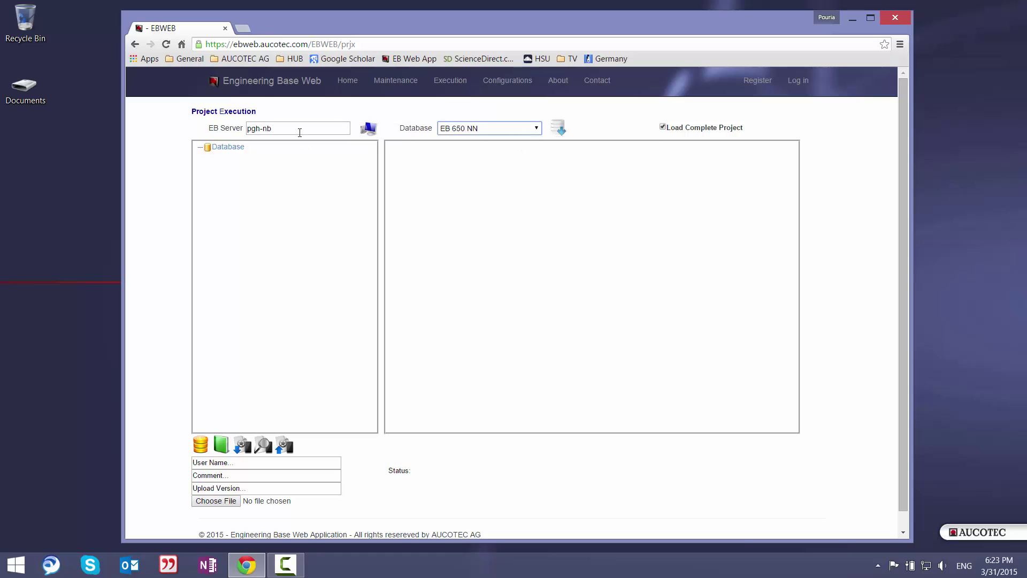
click(527, 130)
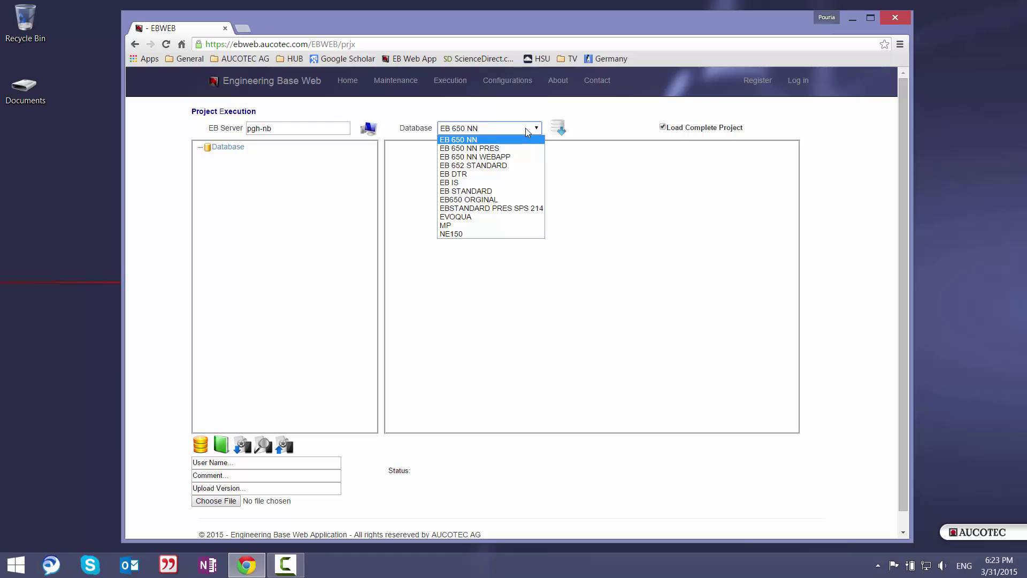
click(527, 130)
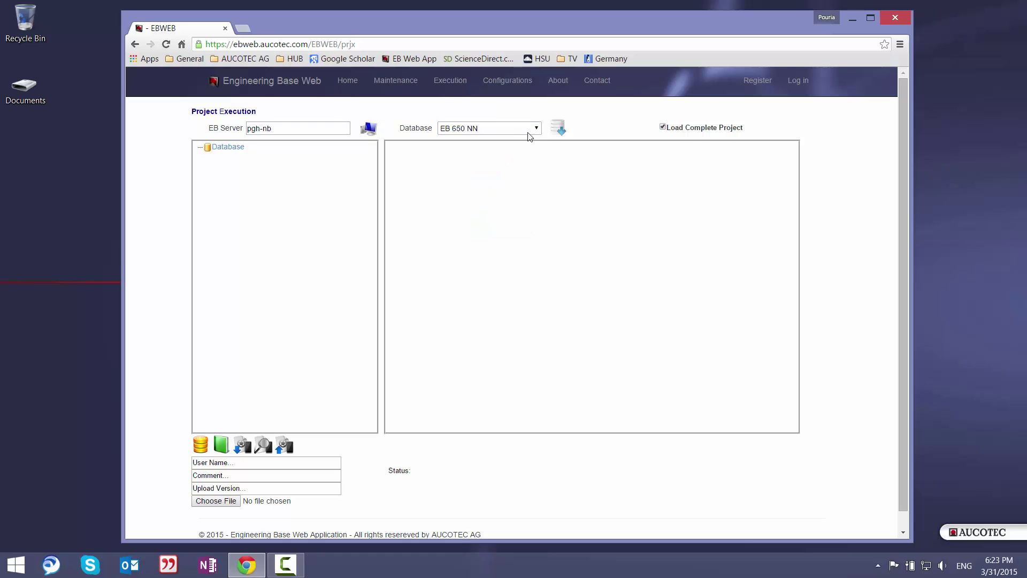
click(533, 133)
click(527, 157)
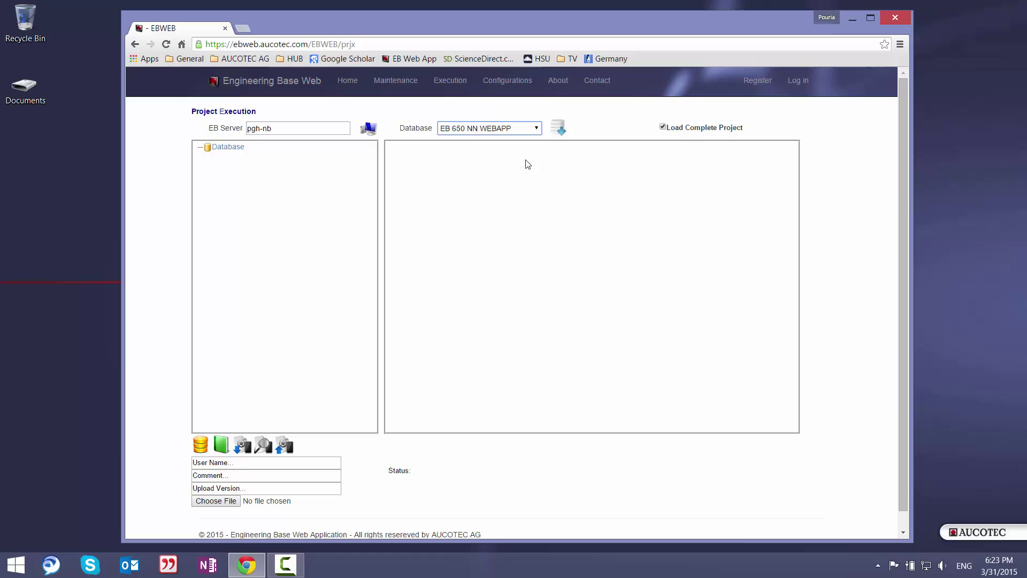
click(558, 129)
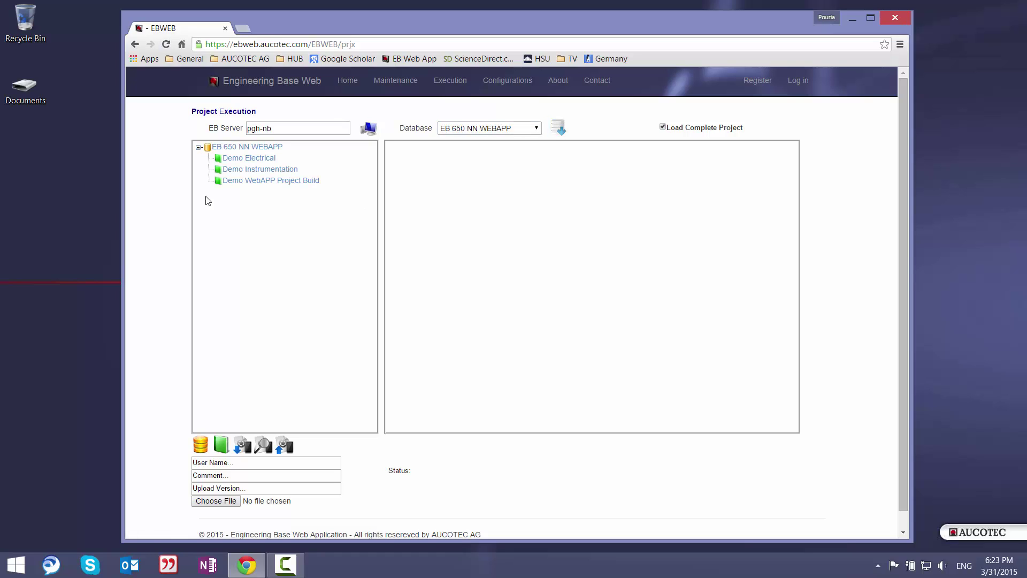
click(243, 182)
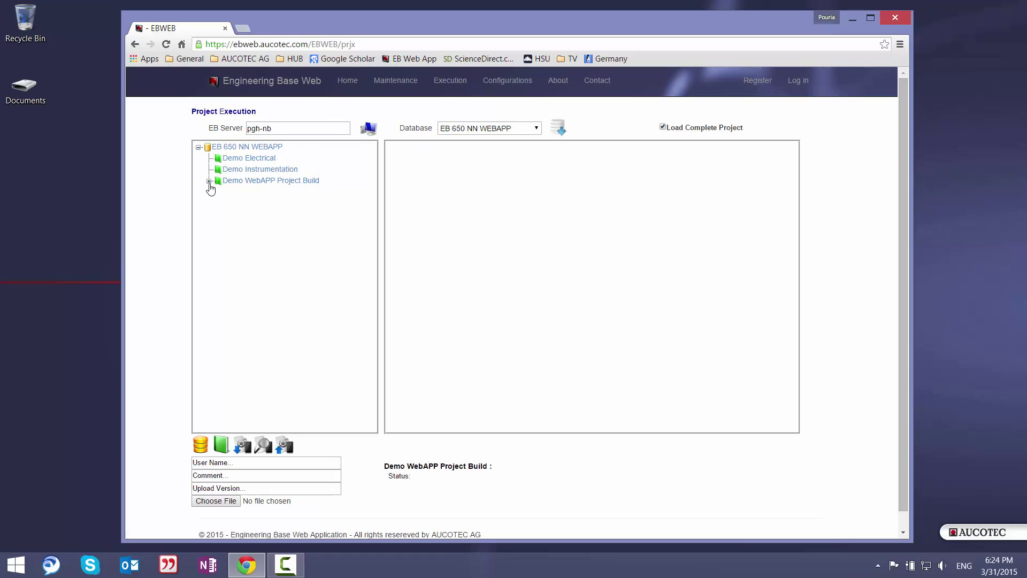
Expand Equipments > SKID 1 and view the attributes of Exchanges.
click(210, 181)
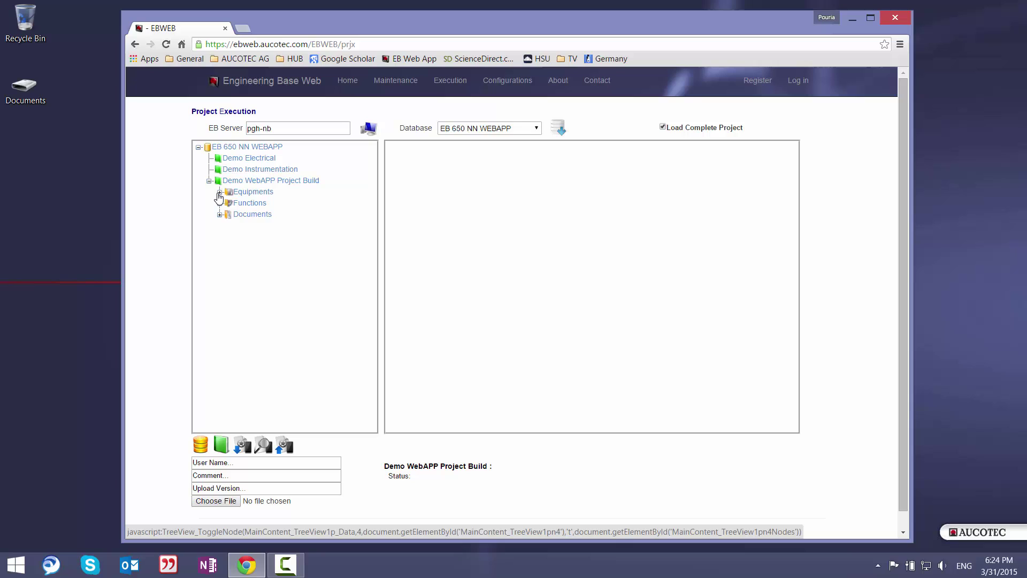
click(220, 191)
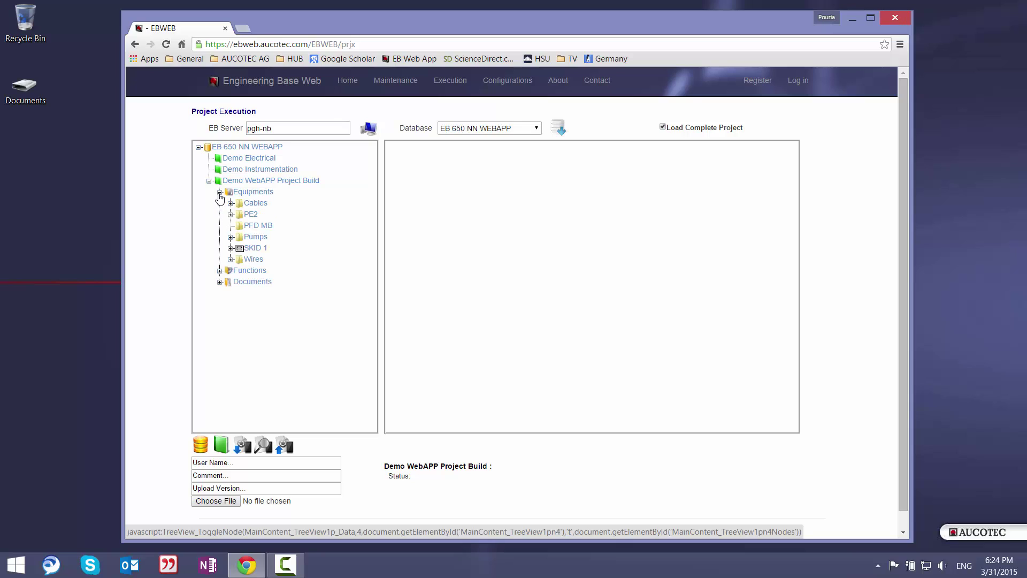
click(231, 249)
click(231, 251)
click(231, 249)
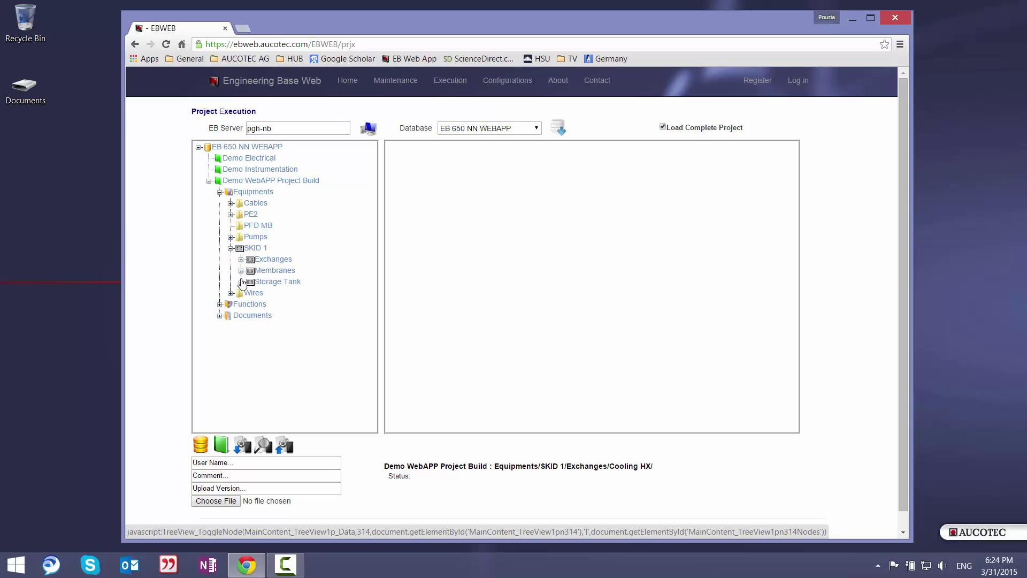
click(279, 260)
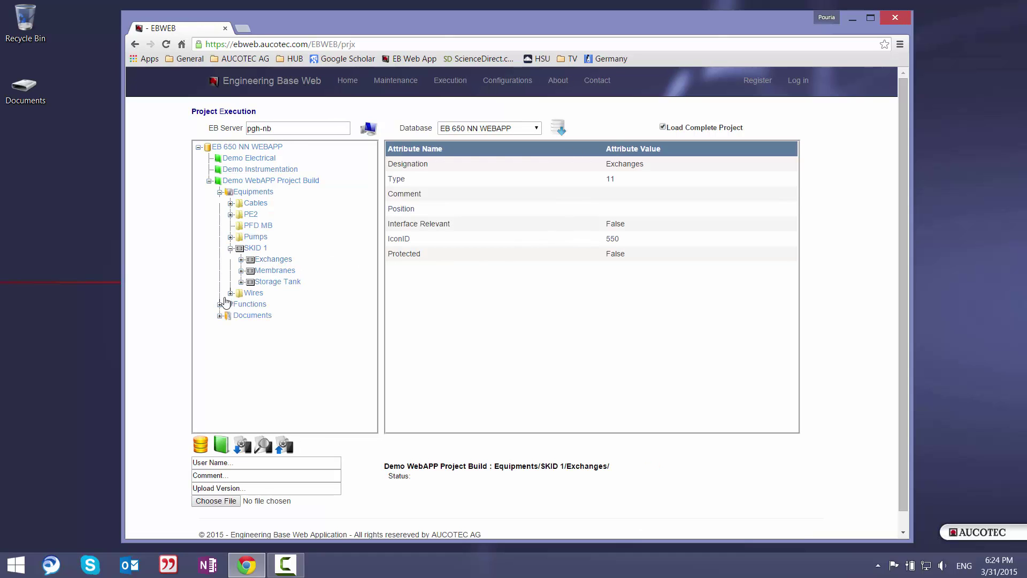
Expand Functions > PE > Storage Tank and view the attributes of Bisulfate.
click(220, 304)
click(231, 326)
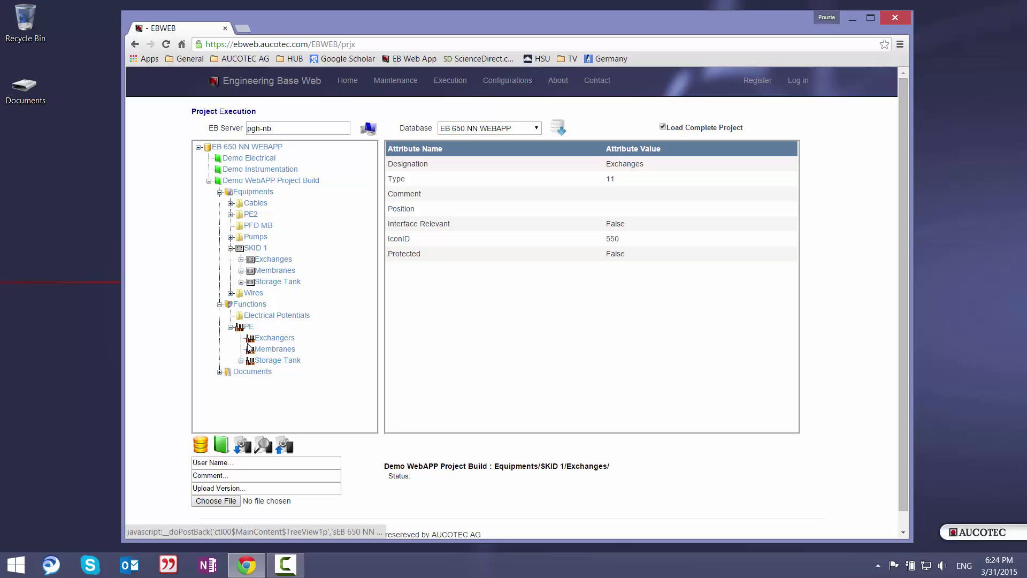
click(243, 361)
click(279, 372)
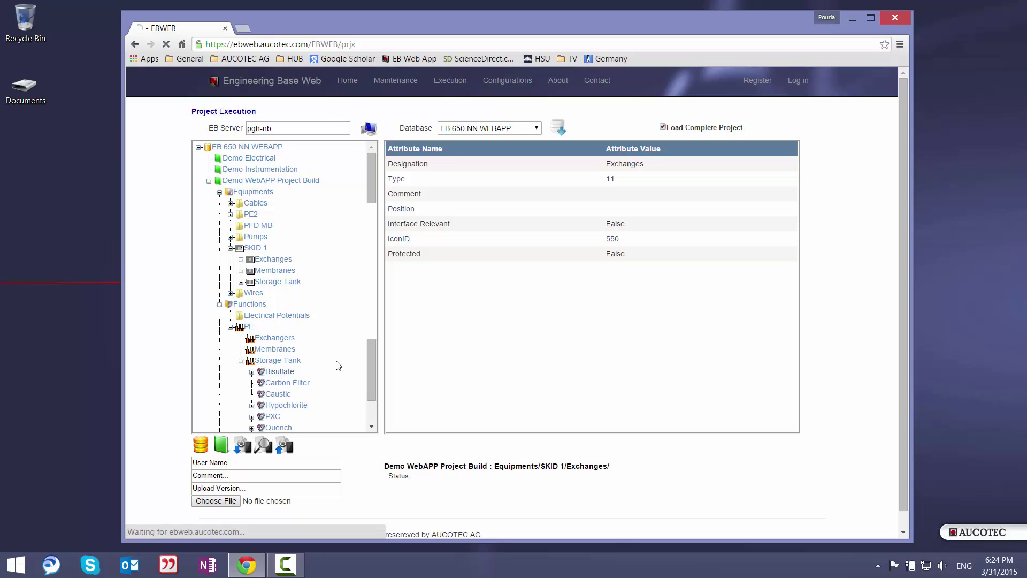
scroll(529, 225, down, 5)
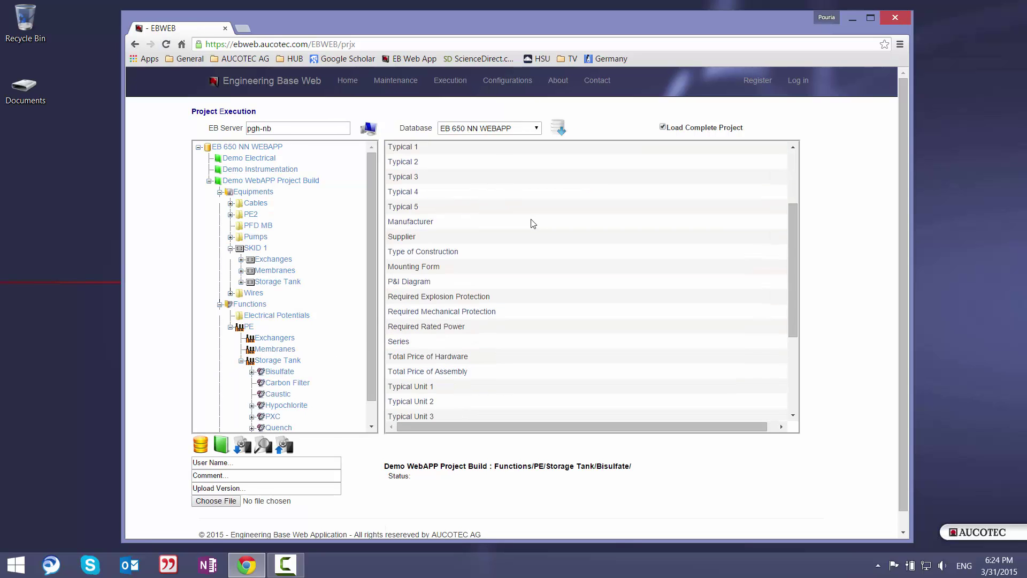
Open Int-Process P&IDs 1.pdf from Documents > Process > P&IDs.
click(219, 304)
click(219, 192)
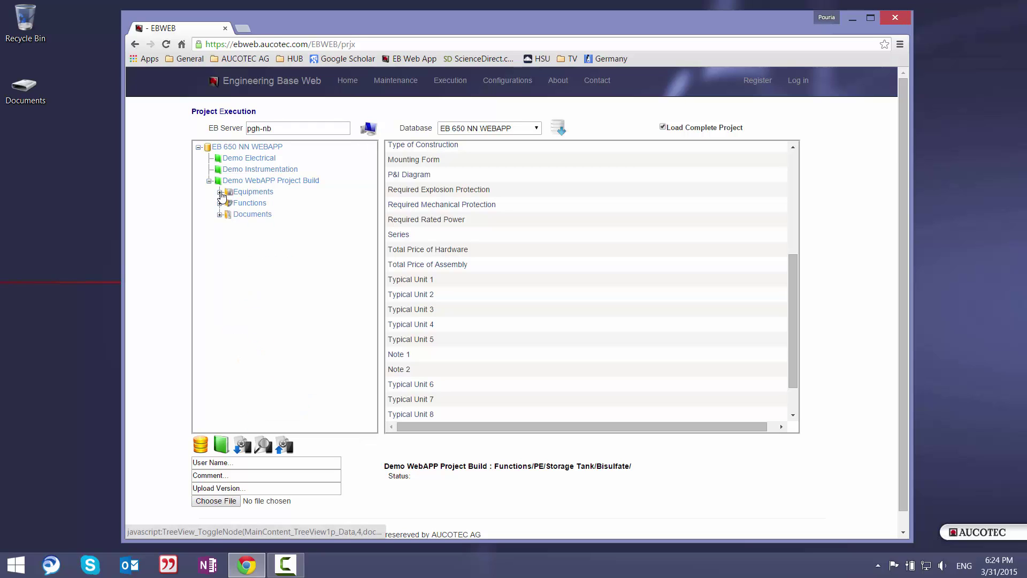
click(220, 214)
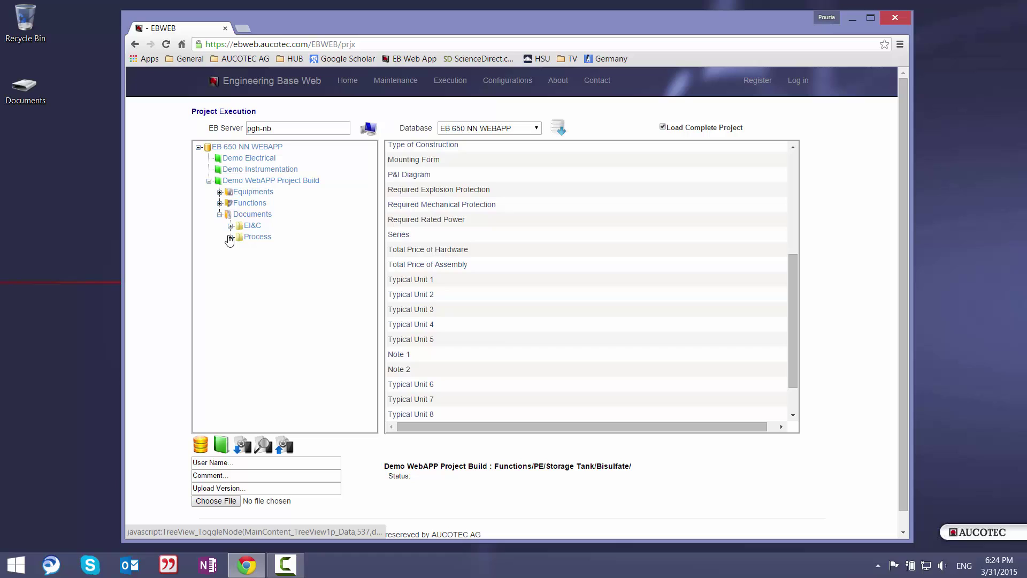
click(230, 236)
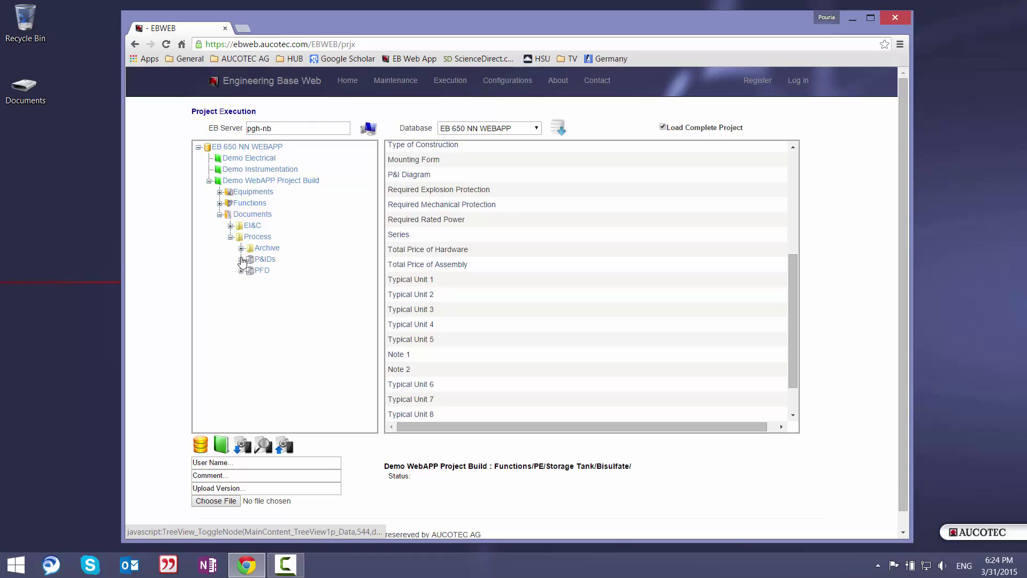
click(241, 259)
click(302, 316)
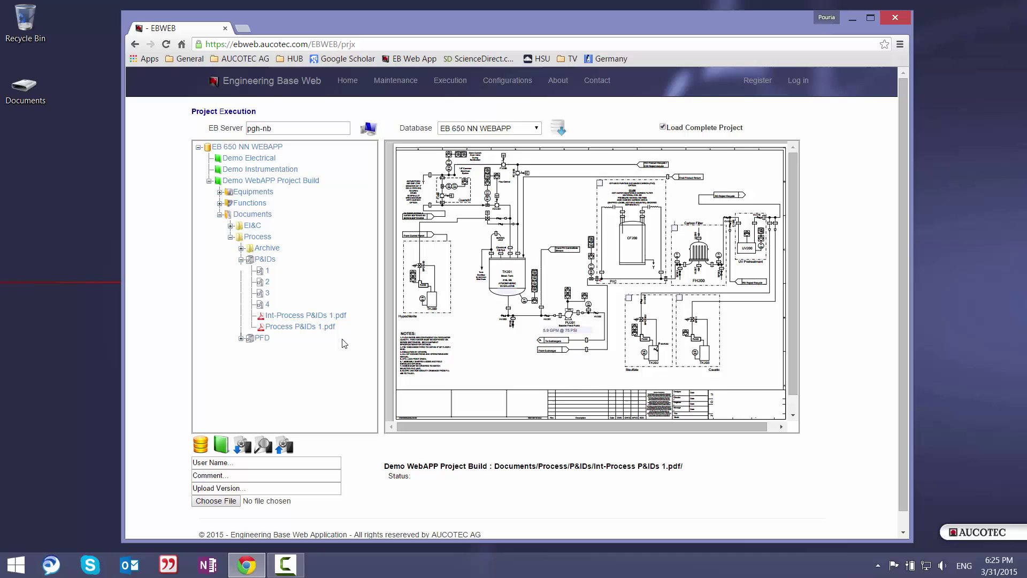
Download Int-Process P&IDs 1.pdf to the Desktop and open it from there.
click(241, 445)
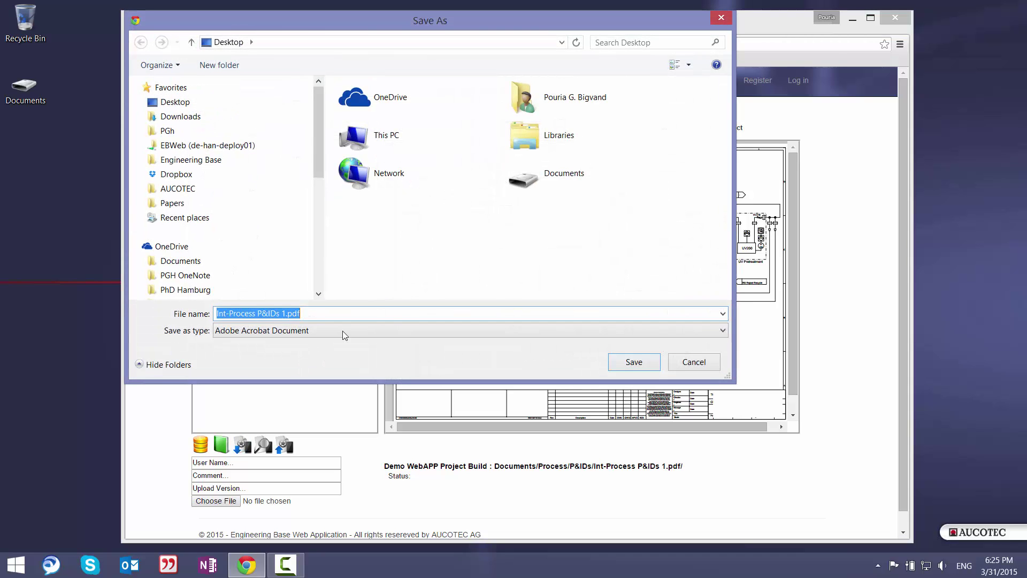
click(634, 362)
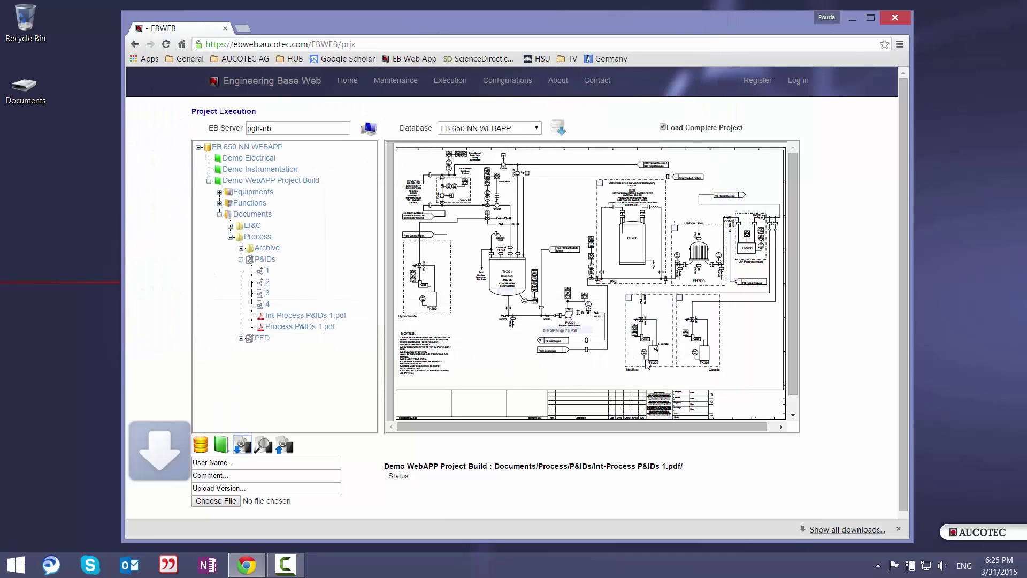
double_click(36, 149)
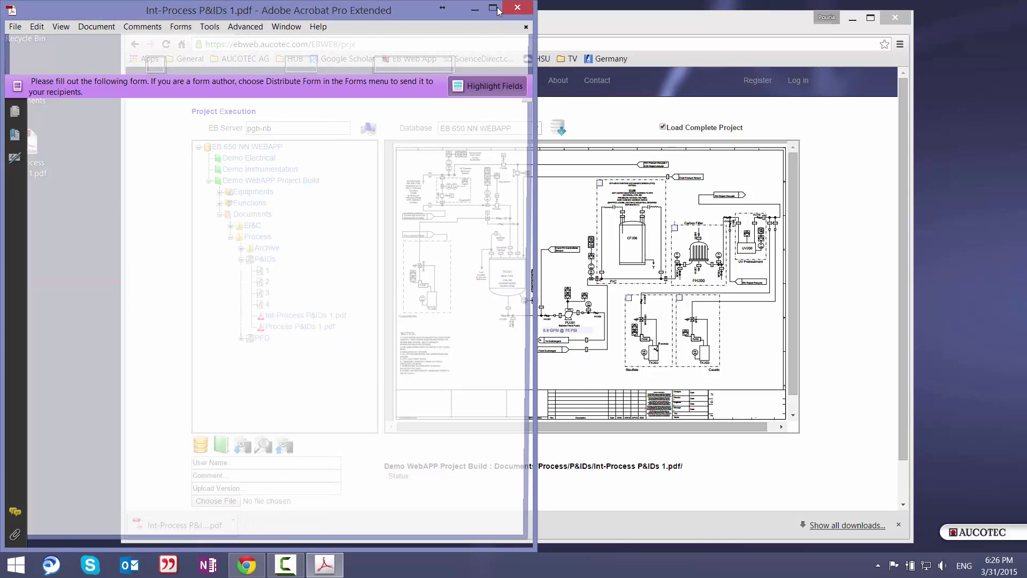
Tick the PXC, Carbon Filter, Bisulfate and Caustic options on the P&ID form.
click(493, 8)
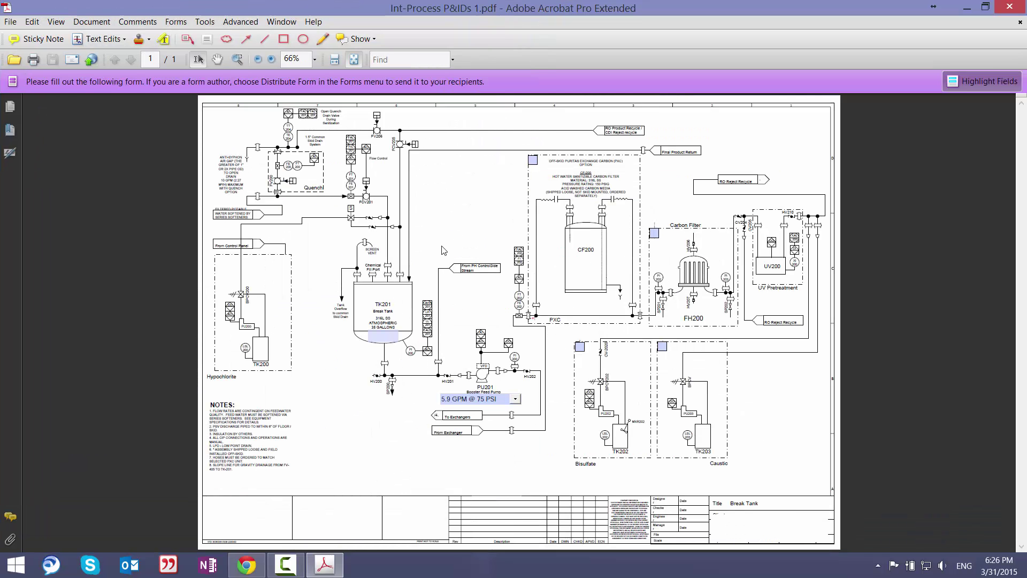
click(532, 161)
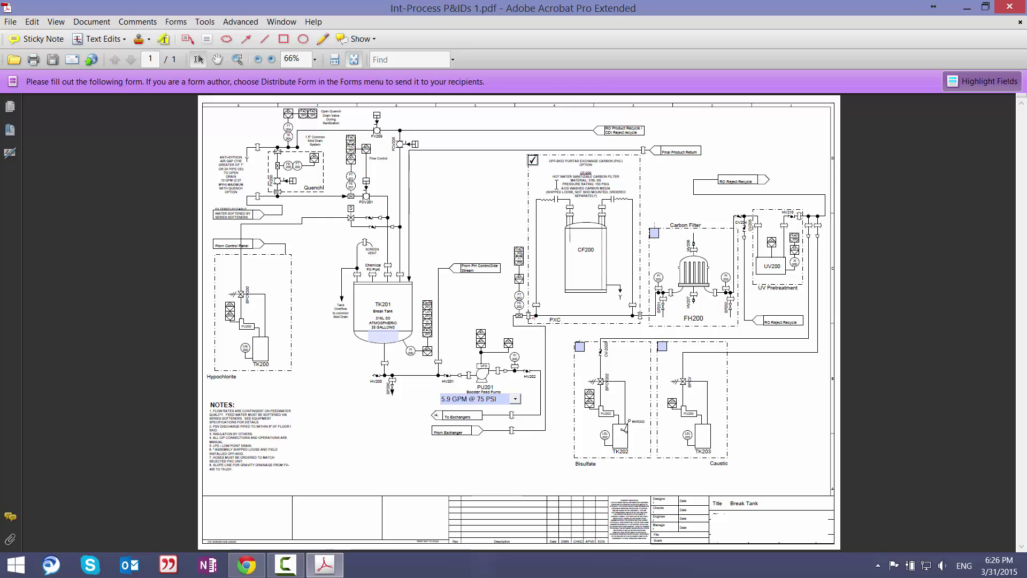
click(654, 233)
click(579, 347)
click(662, 348)
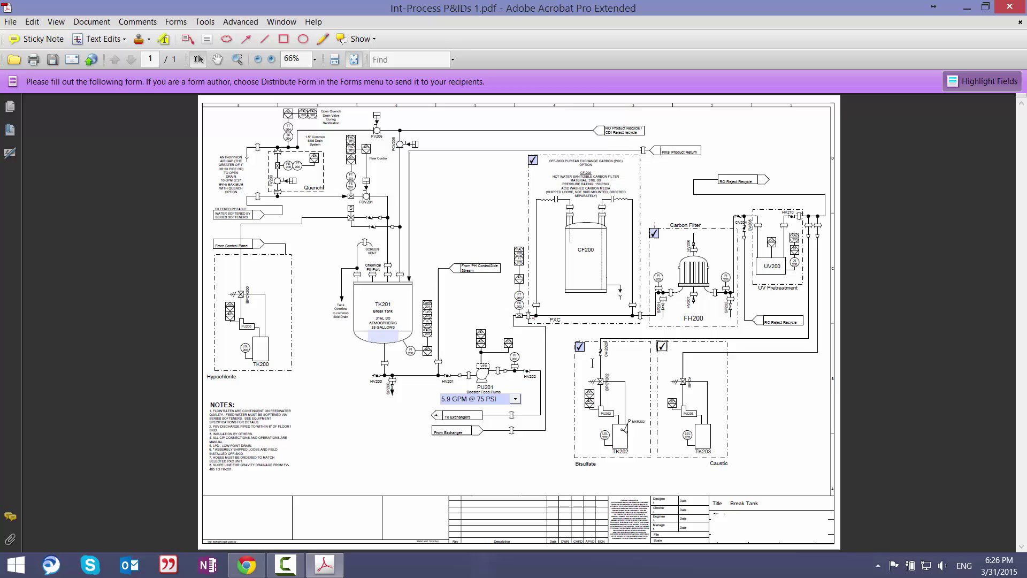
Set PU201 to 7.1 GPM @ 100 PSI and Break Tank capacity to 450 gl, then save and close.
click(516, 398)
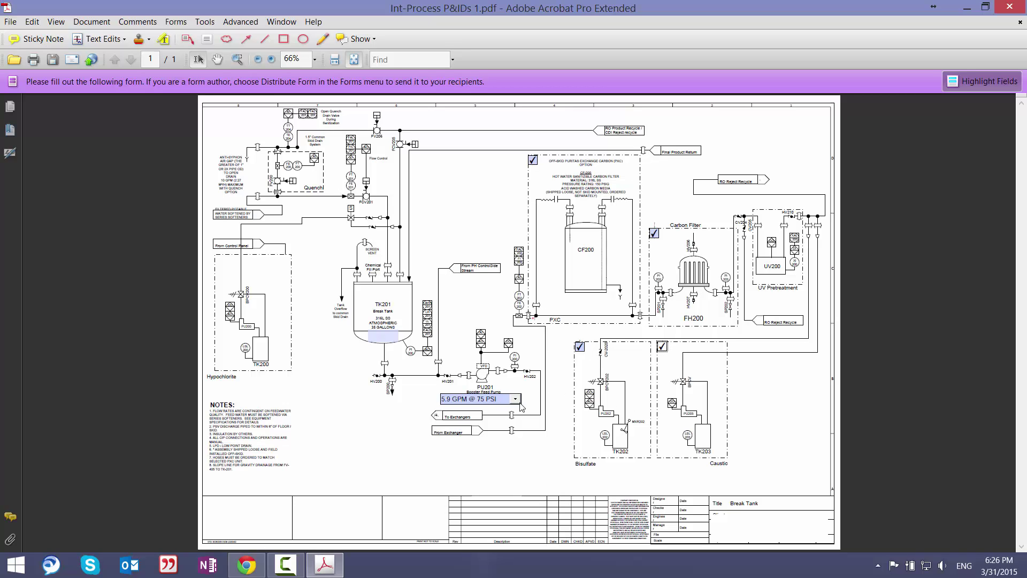
click(517, 400)
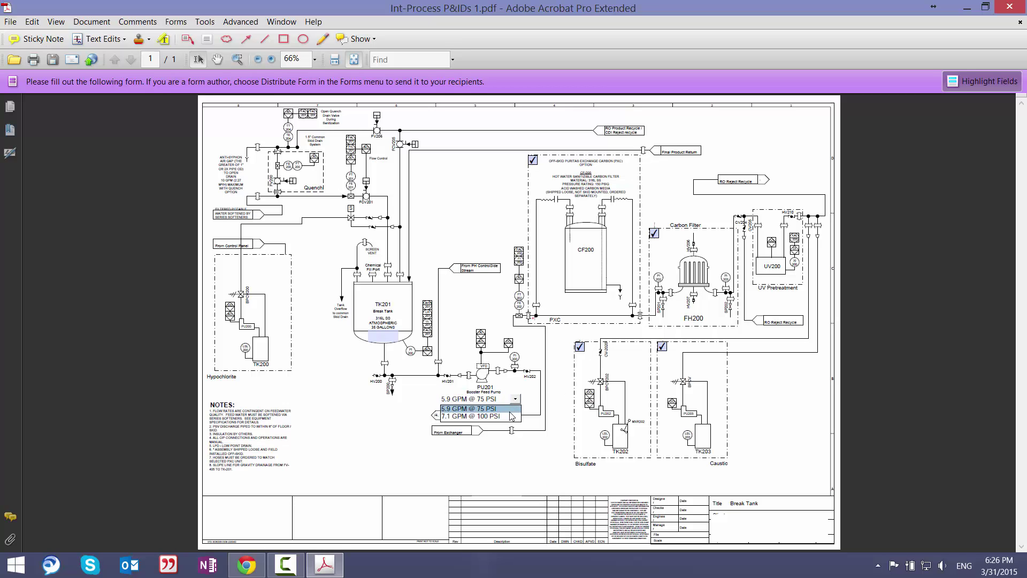
click(496, 417)
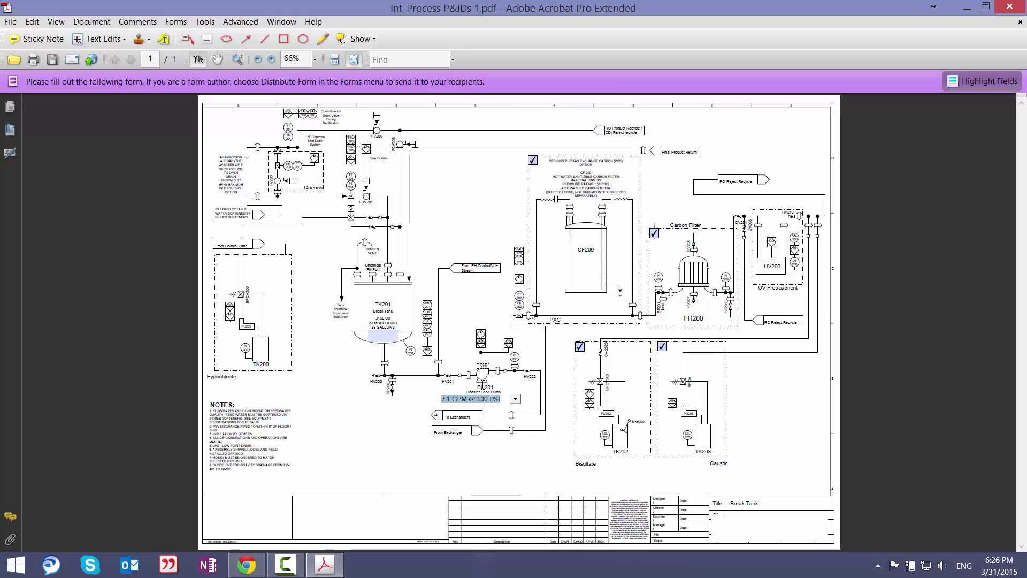
click(399, 348)
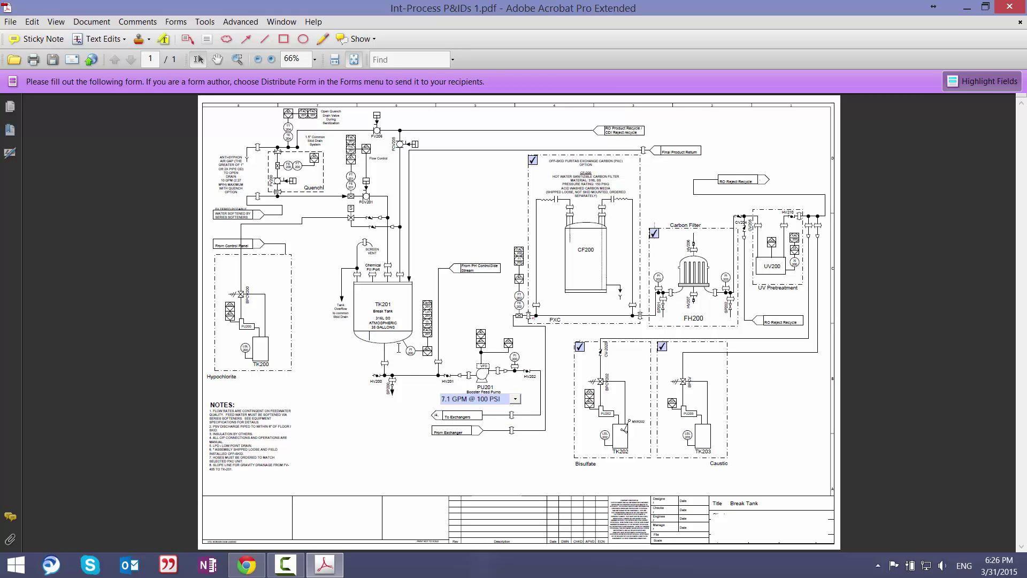
text(450 gl)
key(Return)
click(1009, 6)
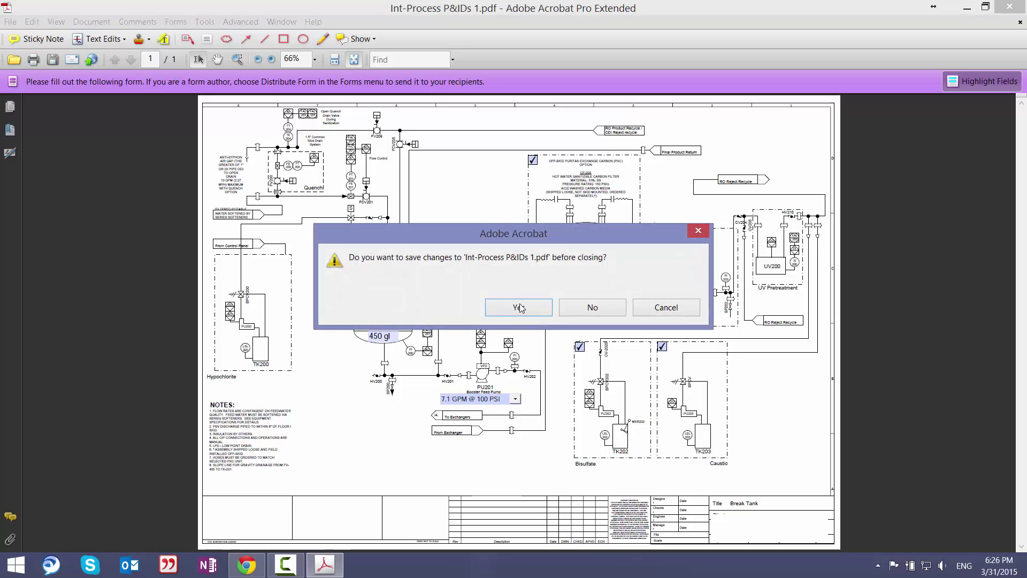
click(519, 308)
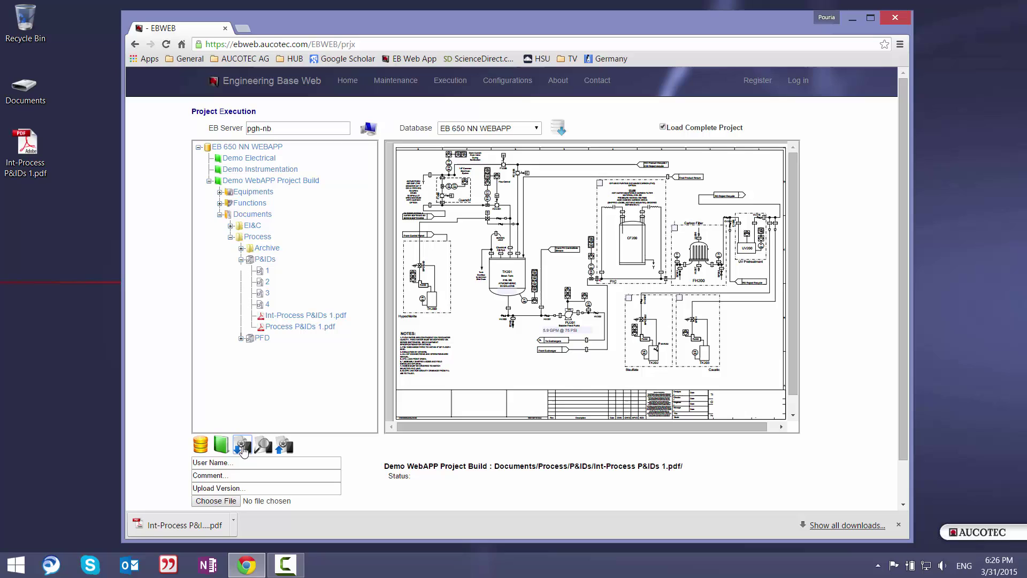
Fill in the user name, comment 'Sample Comment' and upload version 1.
drag(243, 462, 154, 462)
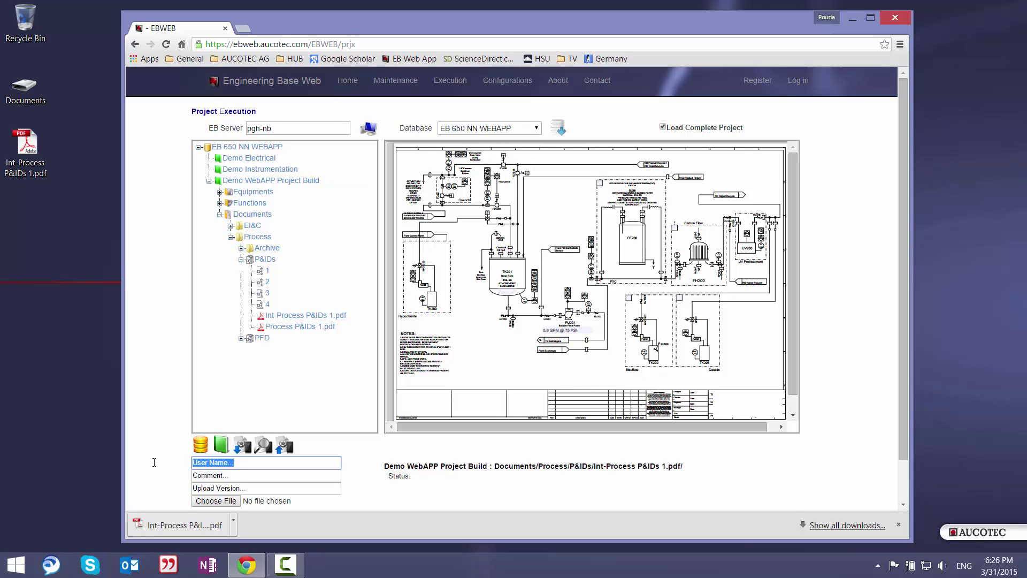
text(P)
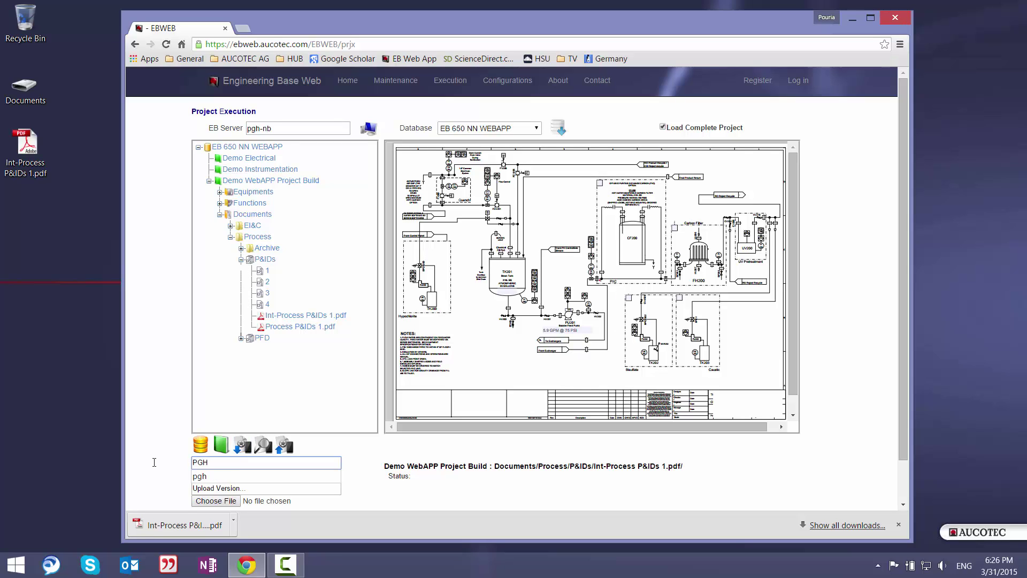
text(GH)
key(Down)
key(Tab)
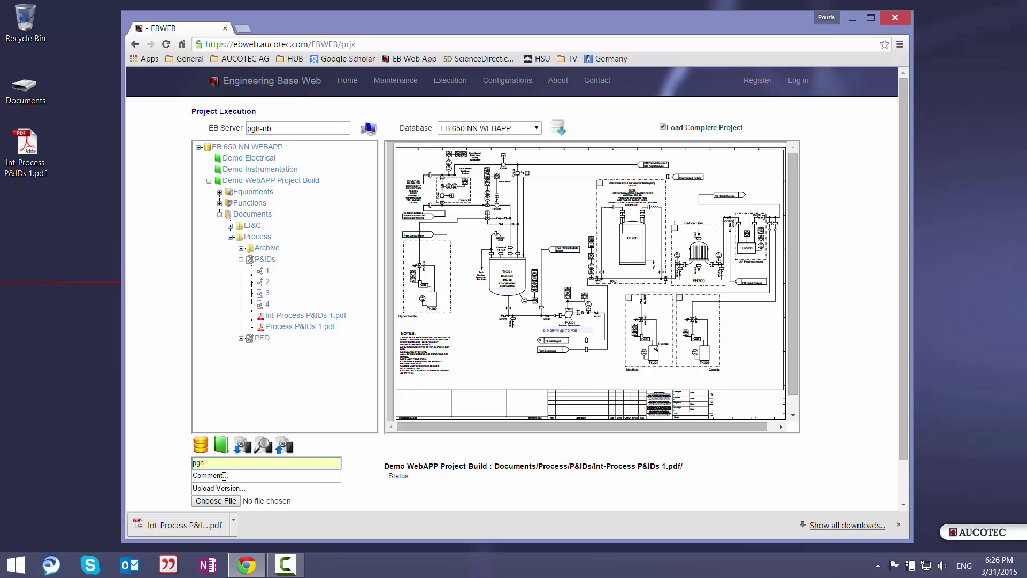
drag(187, 474, 171, 475)
text(Sa)
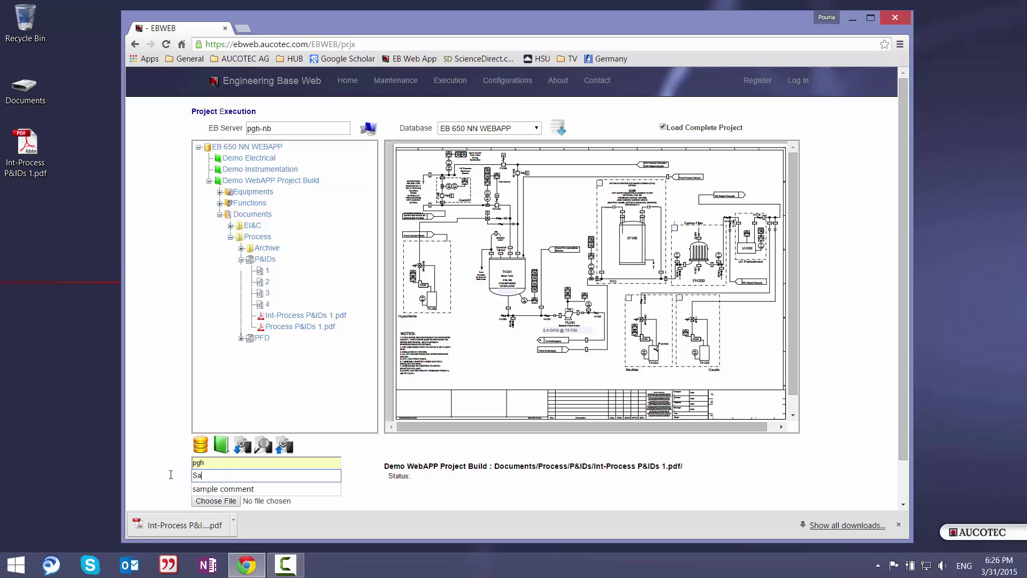
text(mple Comment)
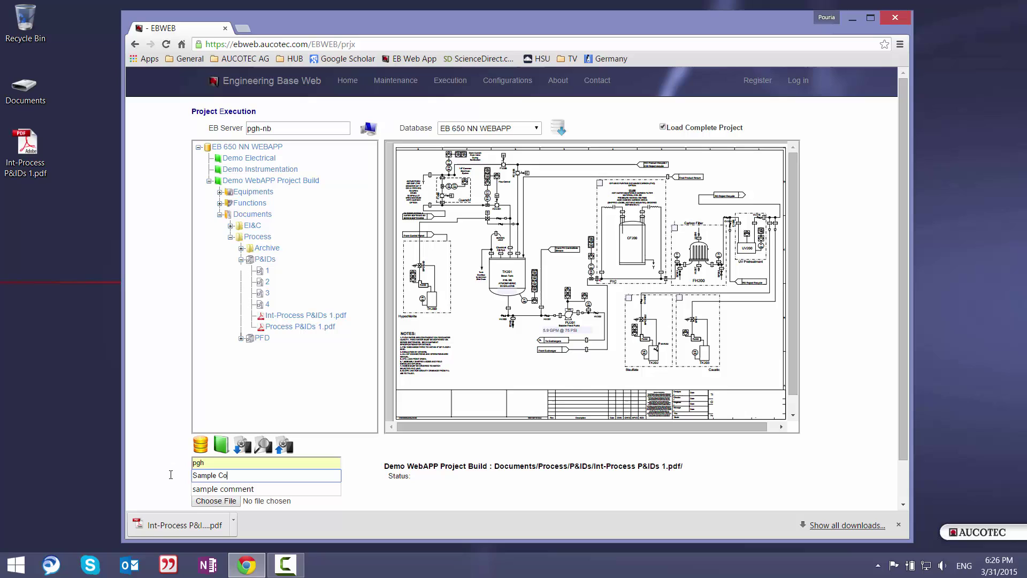
click(195, 488)
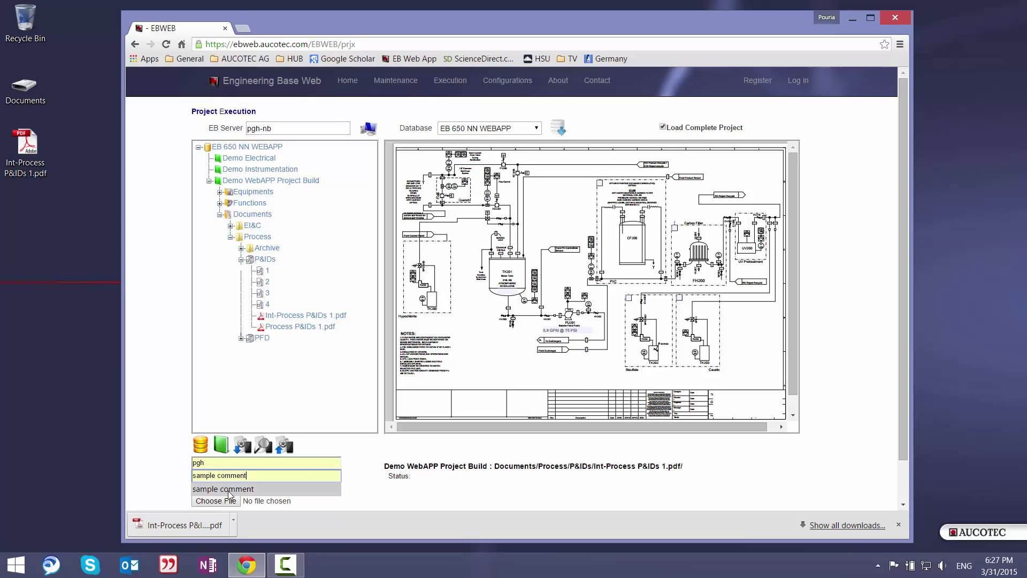
key(Tab)
text(1)
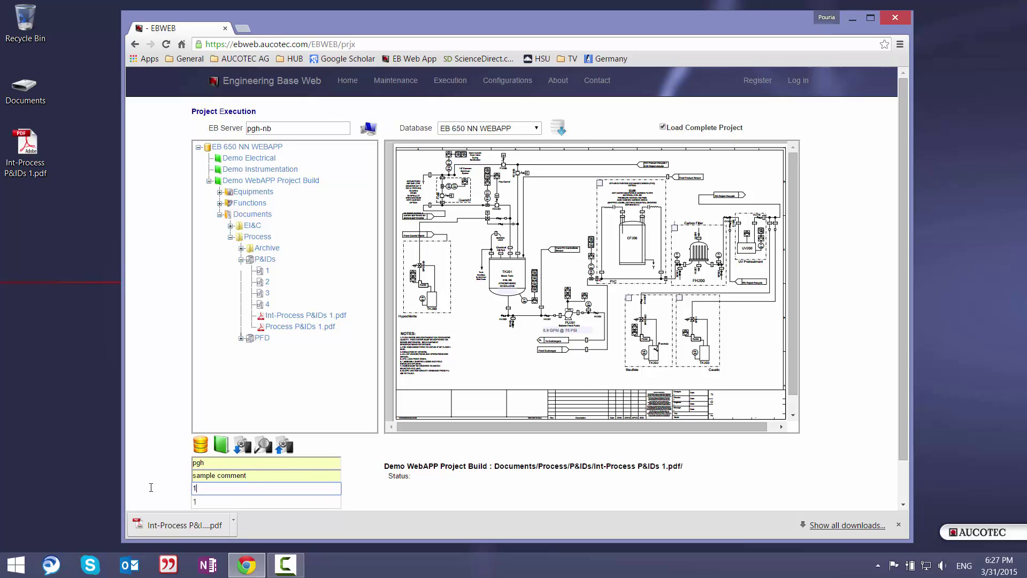
click(201, 507)
Attach and upload Int-Process P&IDs 1.pdf, then close the browser.
click(216, 500)
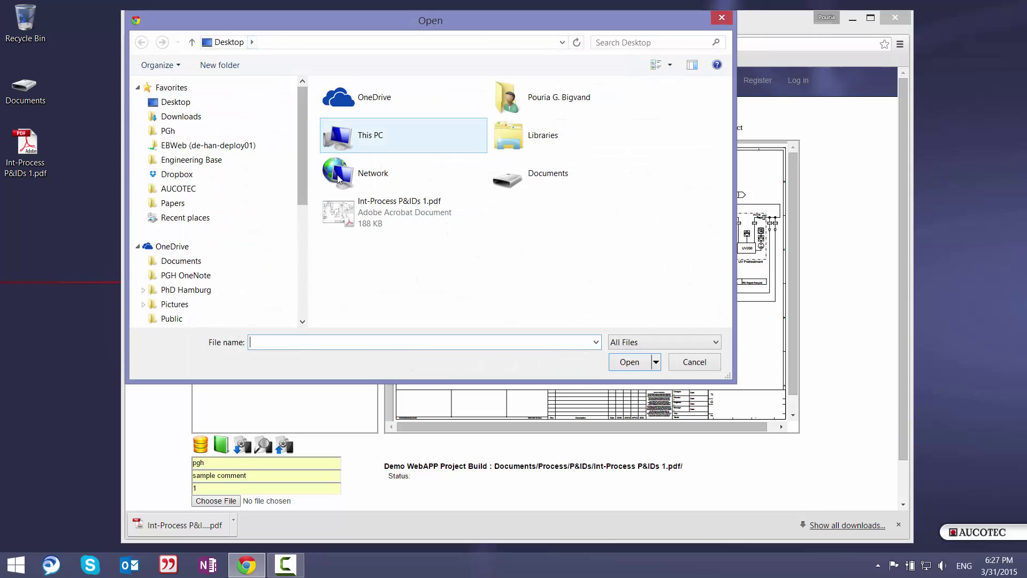
double_click(385, 206)
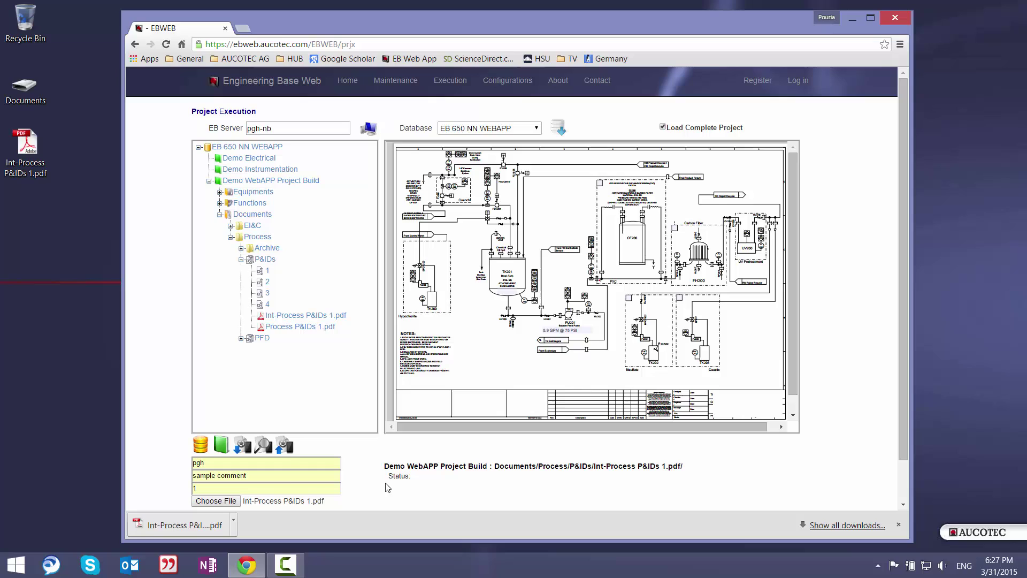
click(284, 447)
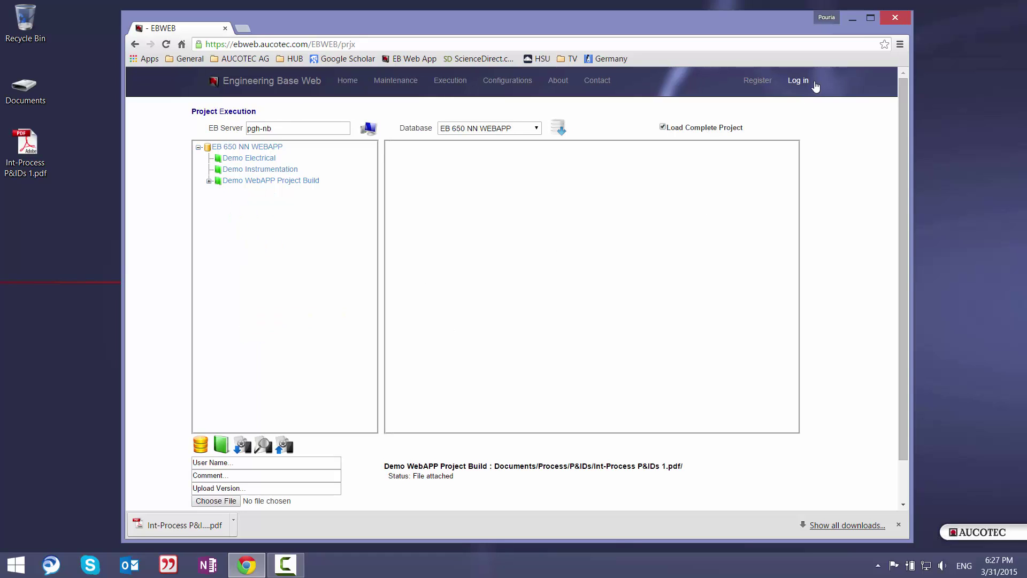
click(892, 22)
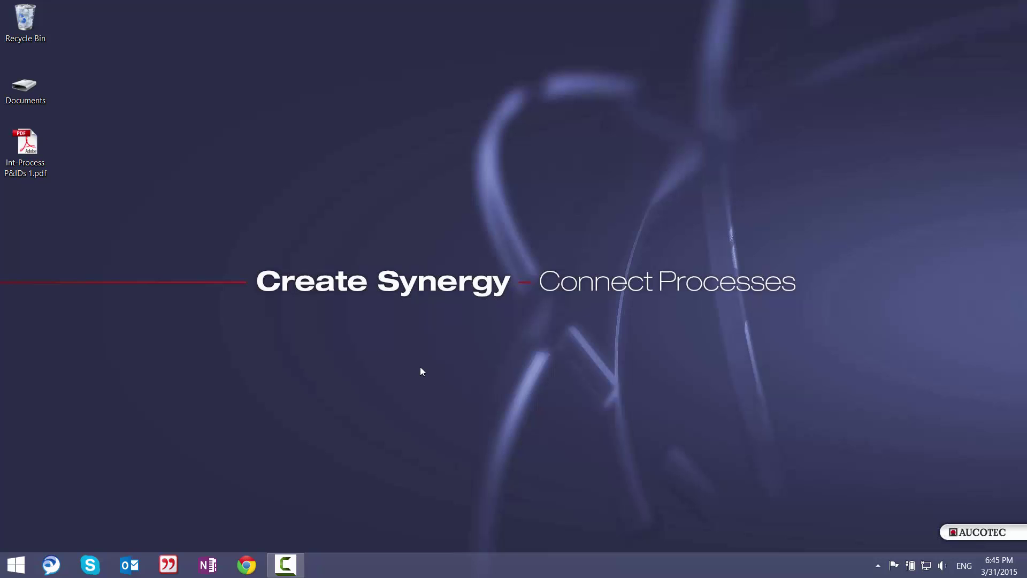
Launch Engineering Base and expand Demo WebAPP Project Build > Documents > Process > P&IDs.
click(15, 564)
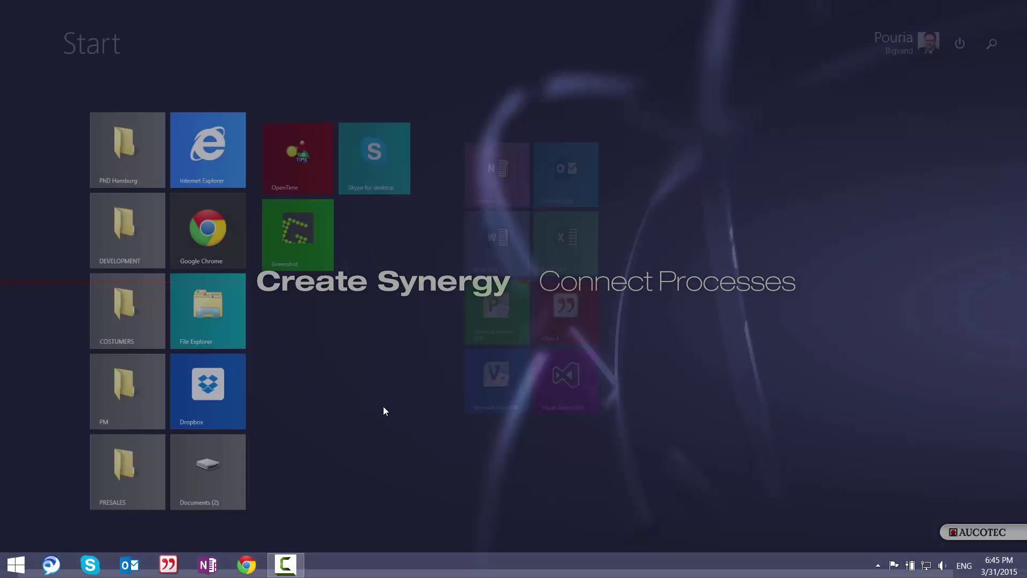
click(962, 149)
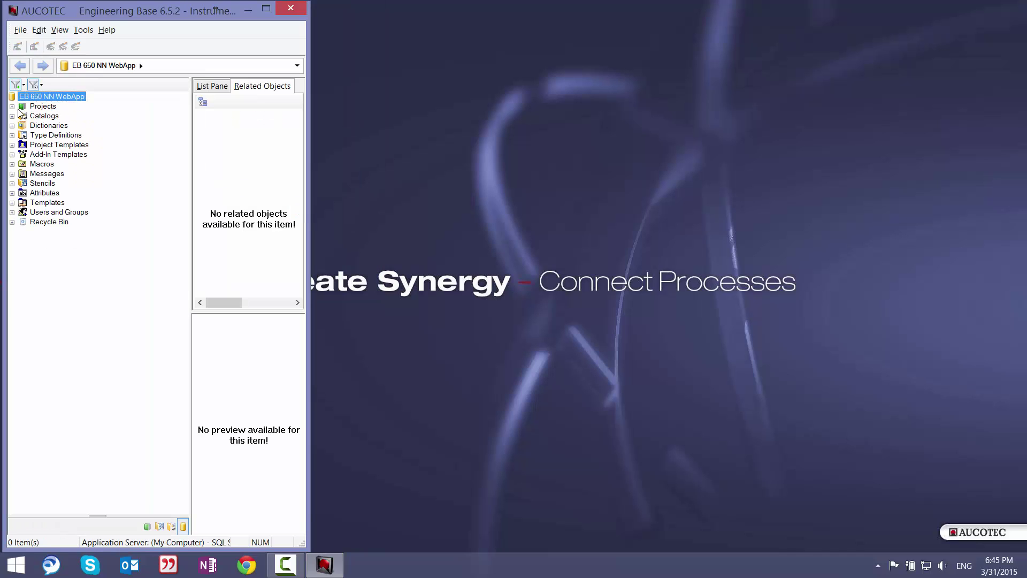
click(12, 107)
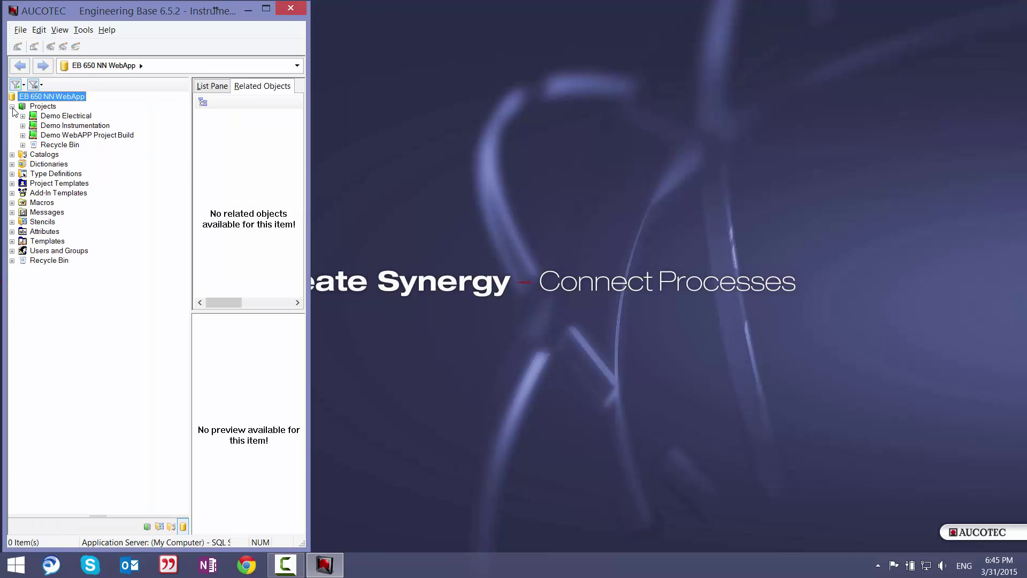
click(23, 136)
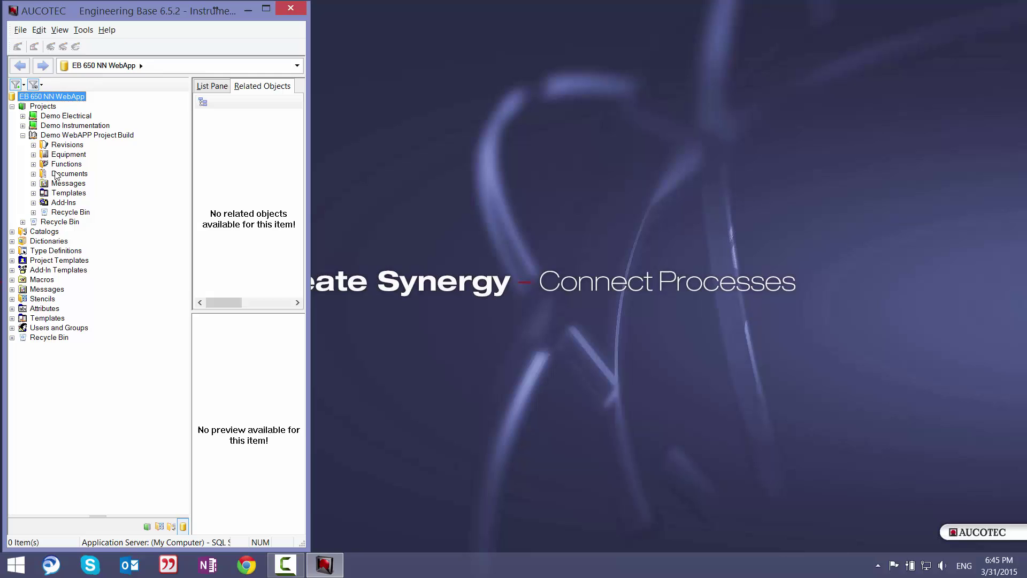
click(33, 174)
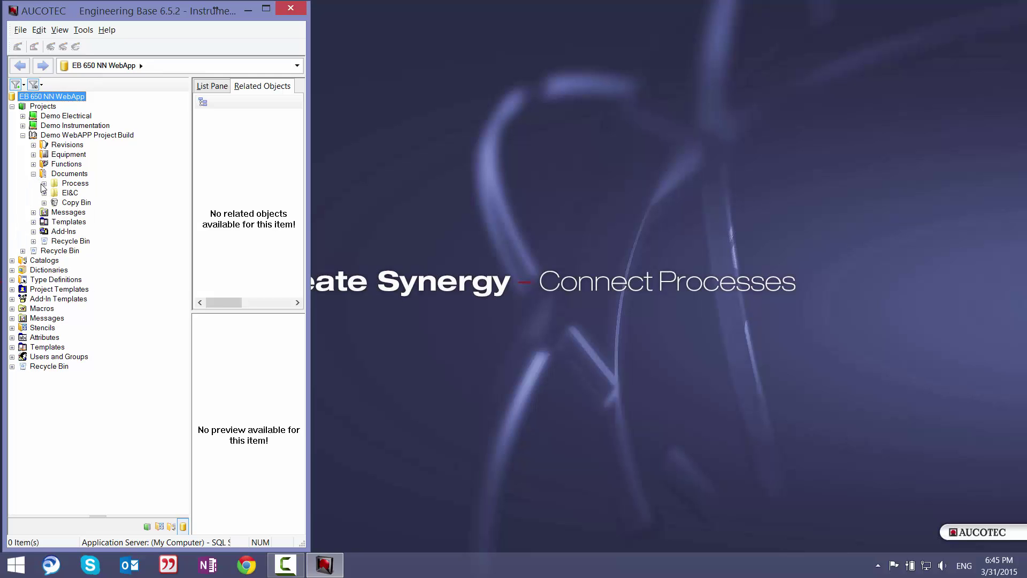
click(44, 183)
click(55, 212)
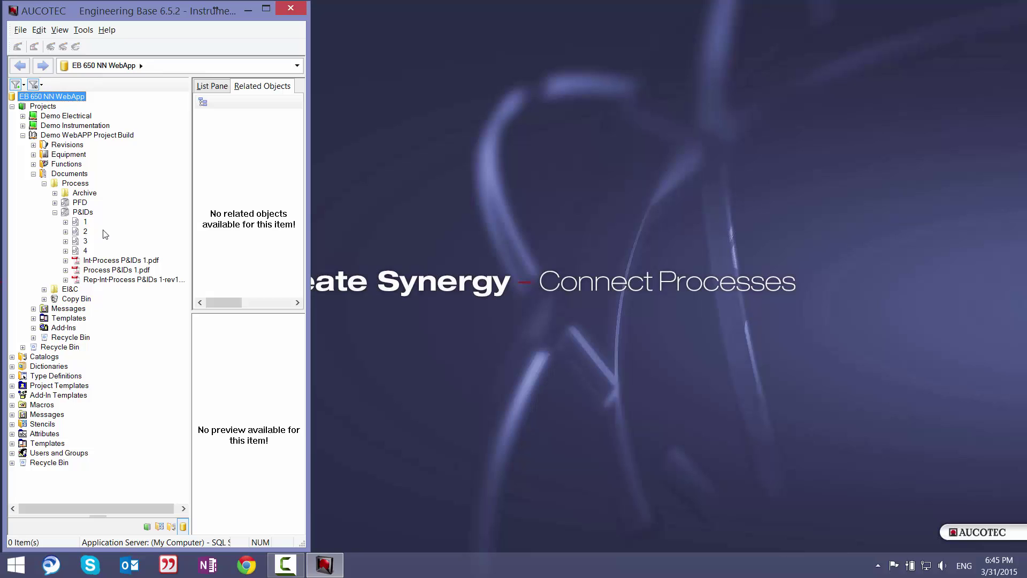
click(33, 173)
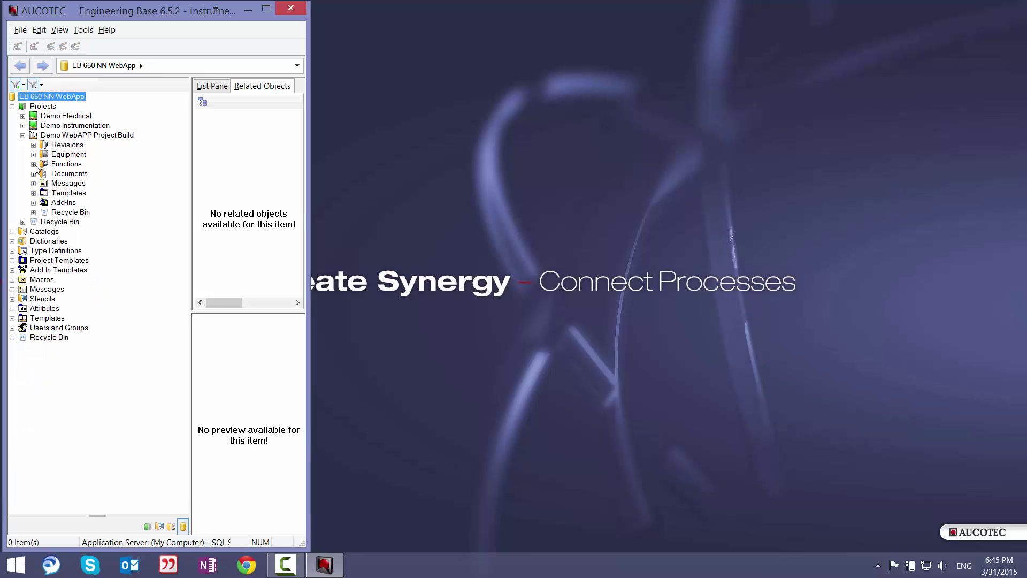
Run Project Builder (Sales) on Demo WebAPP Project Build and tick the new Rep-Int-Process P&IDs sheet.
right_click(72, 138)
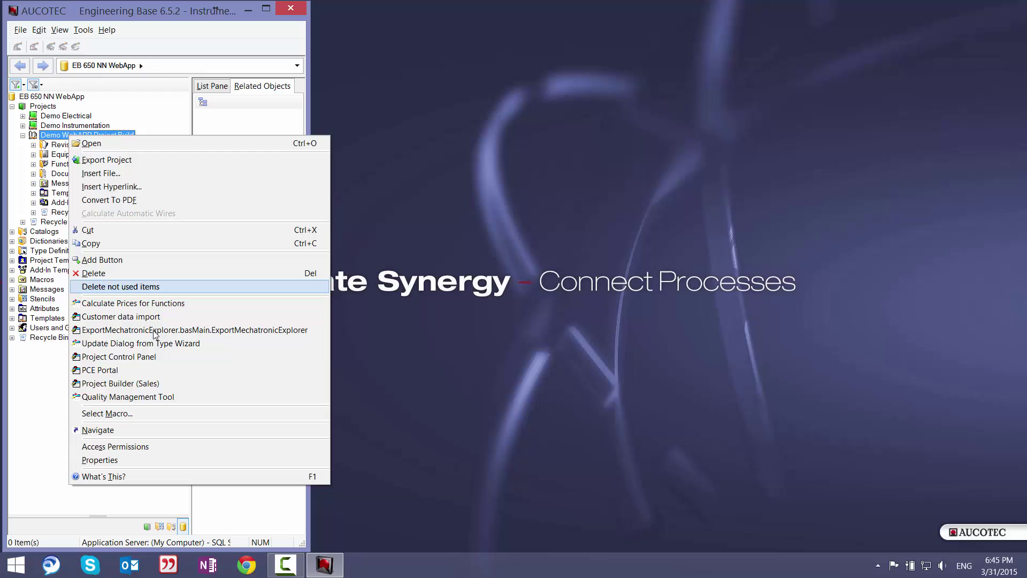
click(146, 384)
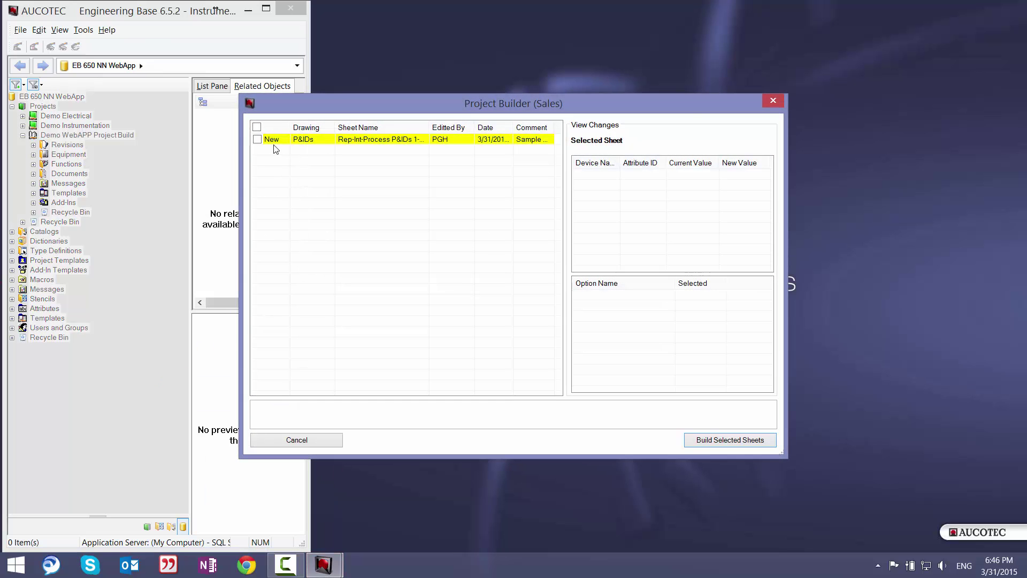
click(372, 140)
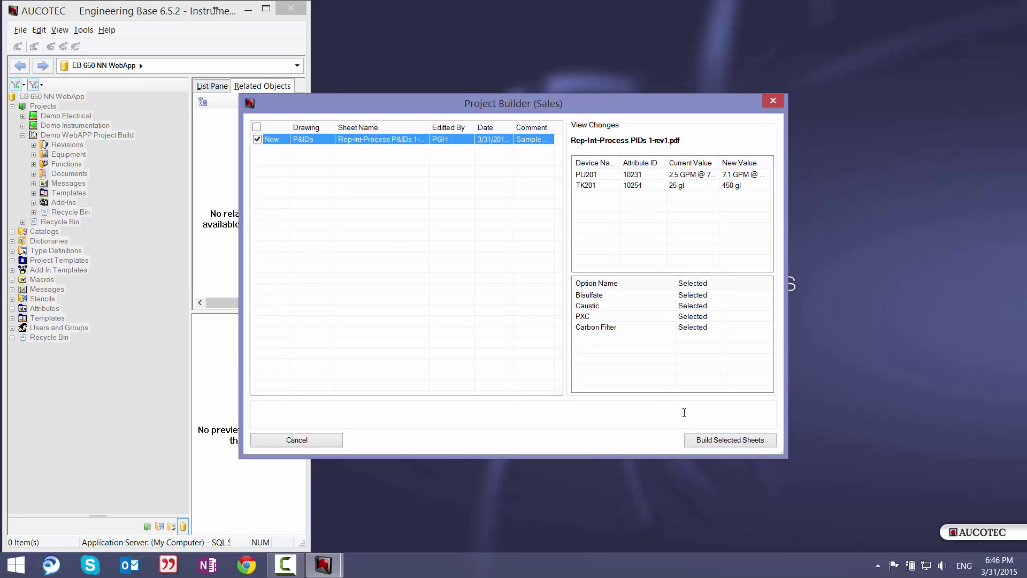
Build the selected sheet, adding the Bisulfate, Caustic, PXC and Carbon Filter modules.
drag(665, 102, 209, 84)
click(284, 424)
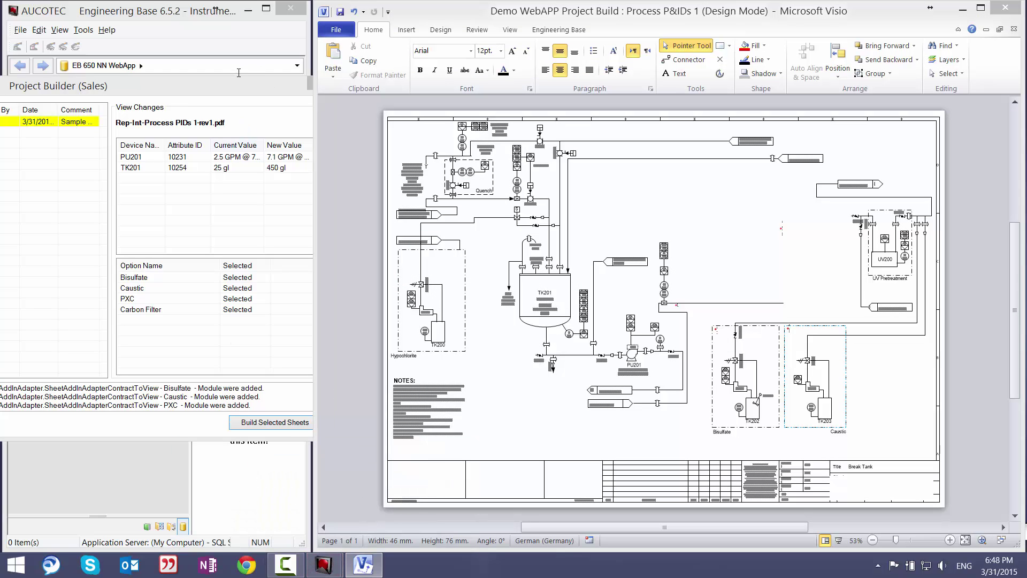
click(220, 85)
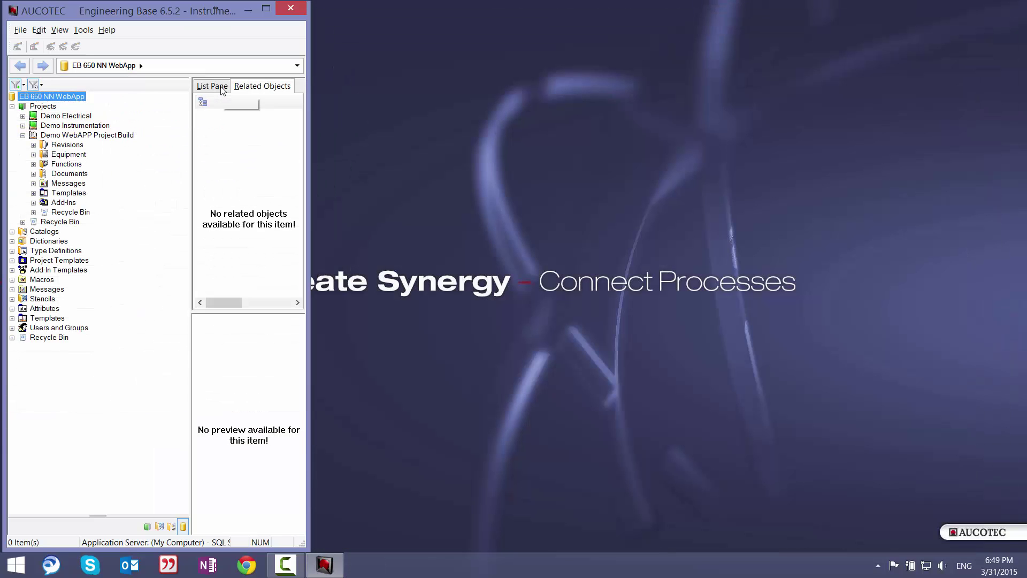
Open P&ID sheet 1 in Visio and zoom onto TK201 to verify 450 gl and 7.1 GPM @ 100 PSI.
click(33, 173)
click(44, 183)
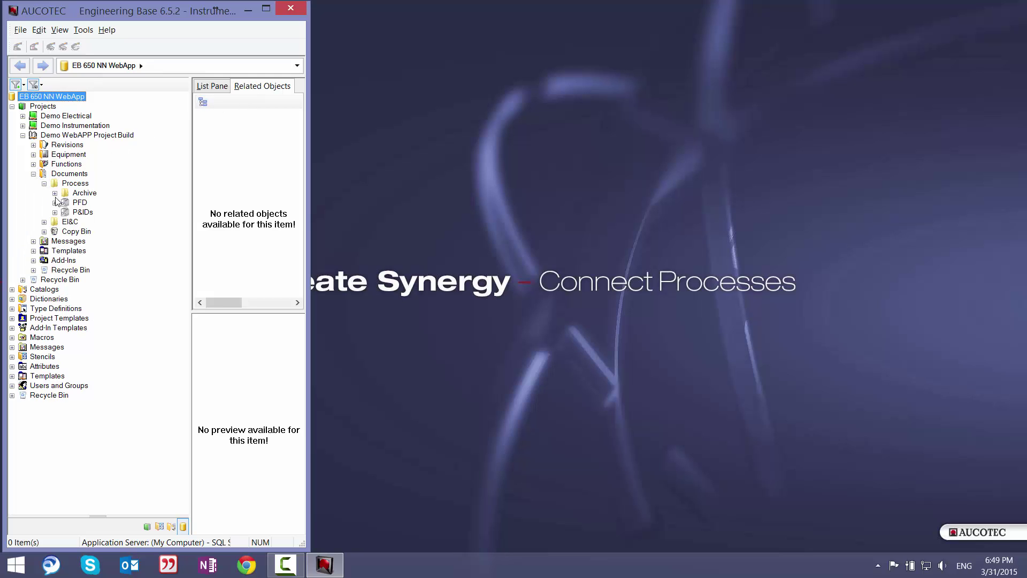
click(55, 213)
double_click(85, 222)
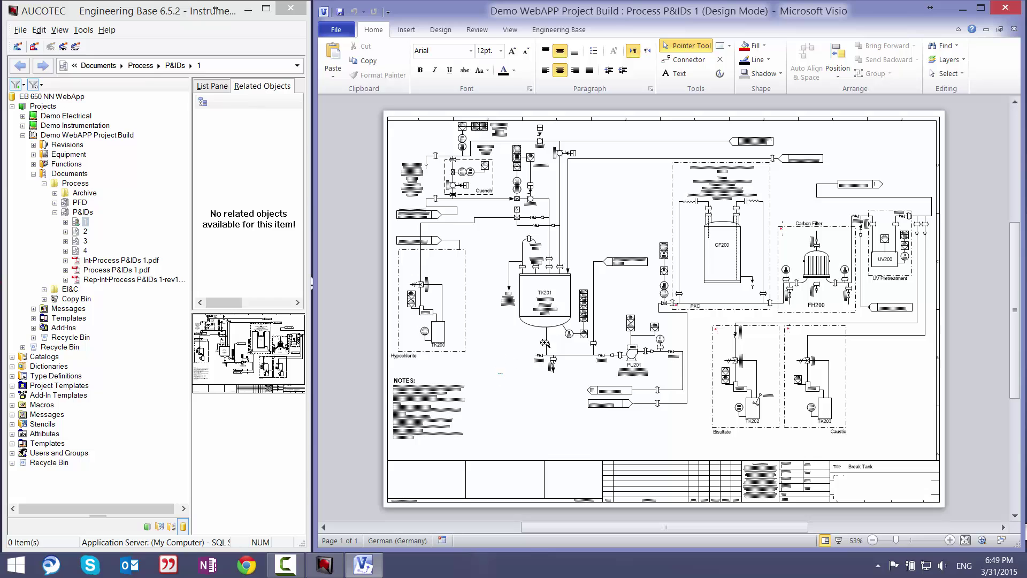
ctrl+shift+drag(497, 374, 669, 242)
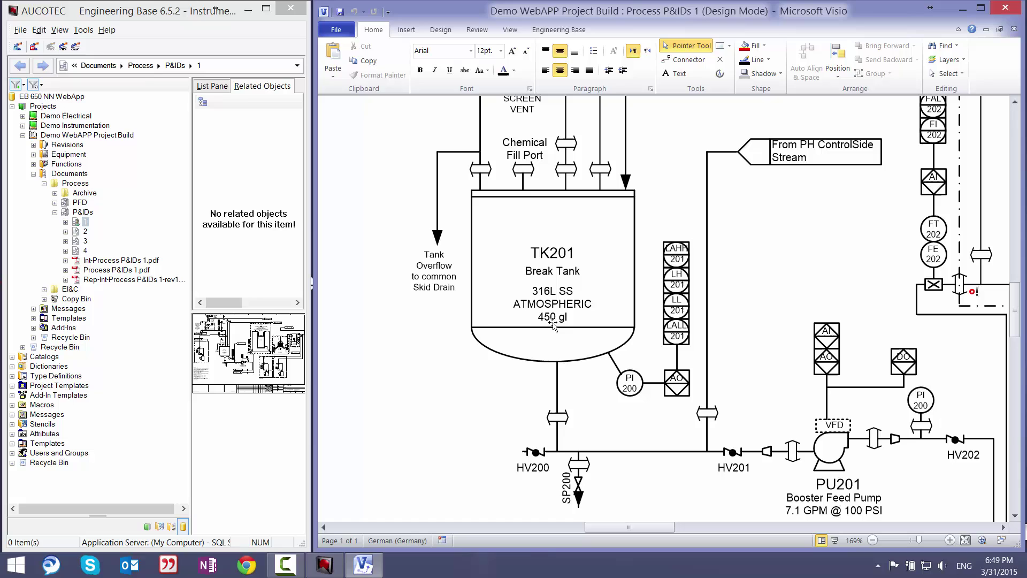
scroll(847, 476, down, 1)
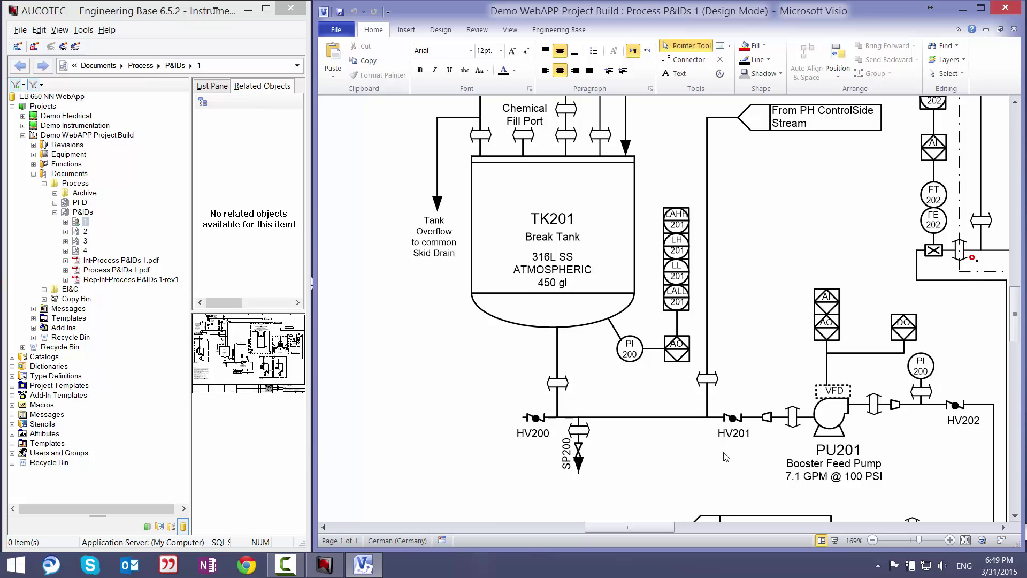
ctrl+scroll(724, 452, down, 4)
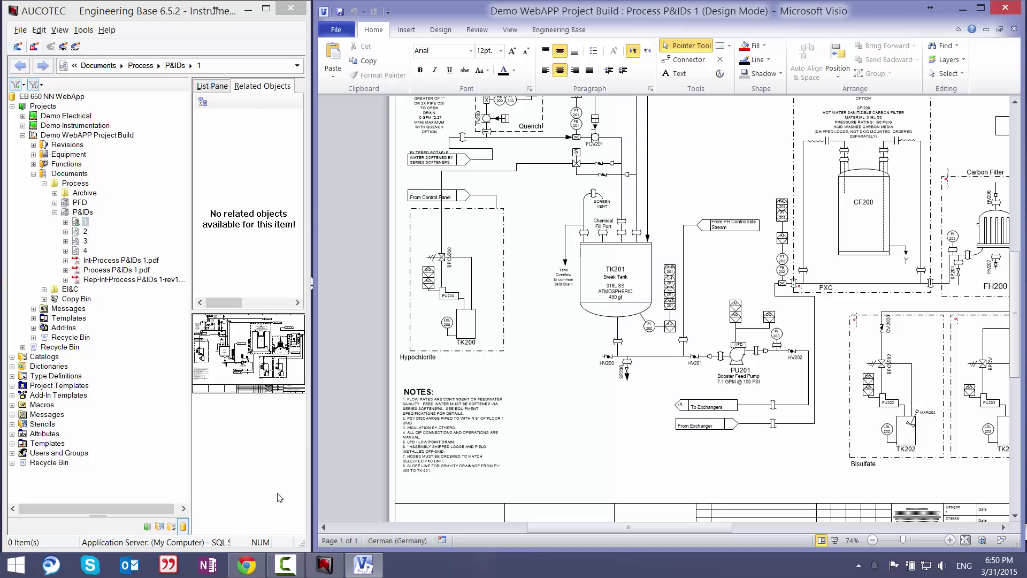
Bring the Chrome window with the Engineering Base Web home page back to the front.
click(246, 565)
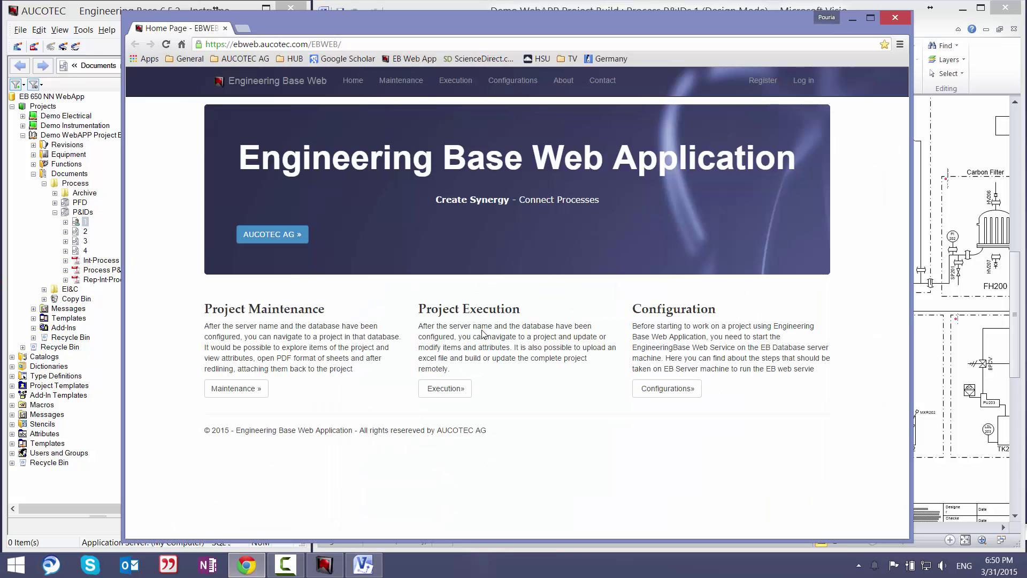